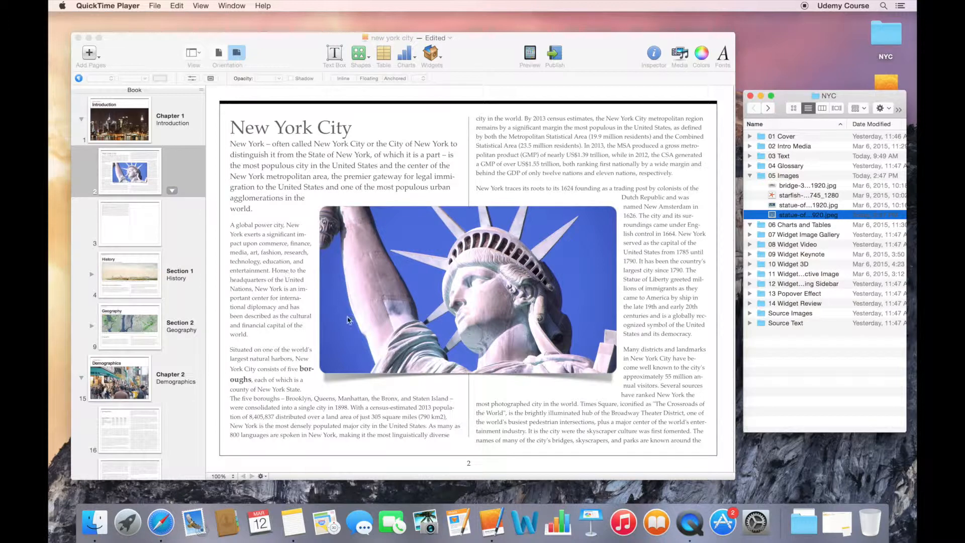
Step: Delete the close-up Statue of Liberty picture from page 2
{"action": "left_click", "coordinate": [378, 312]}
{"action": "key", "text": "Delete"}
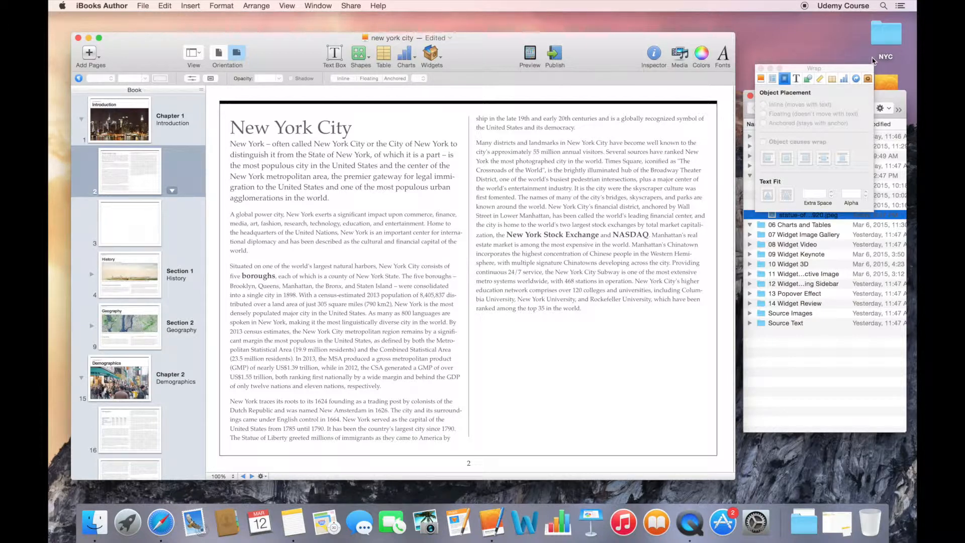
Step: Place the starfish image from the 05 Images folder on page 2 and move it slightly lower between the two text columns
{"action": "left_click", "coordinate": [884, 95]}
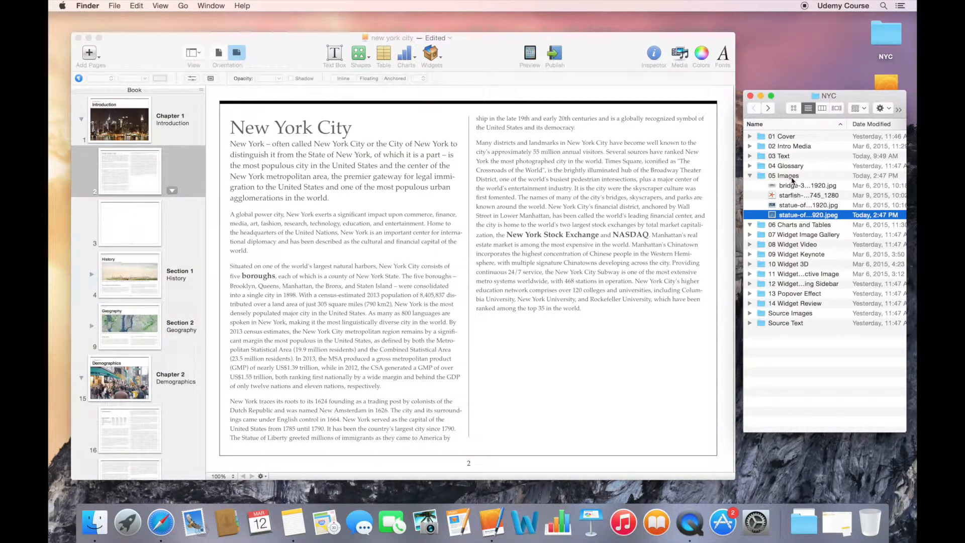
{"action": "left_click", "coordinate": [790, 197]}
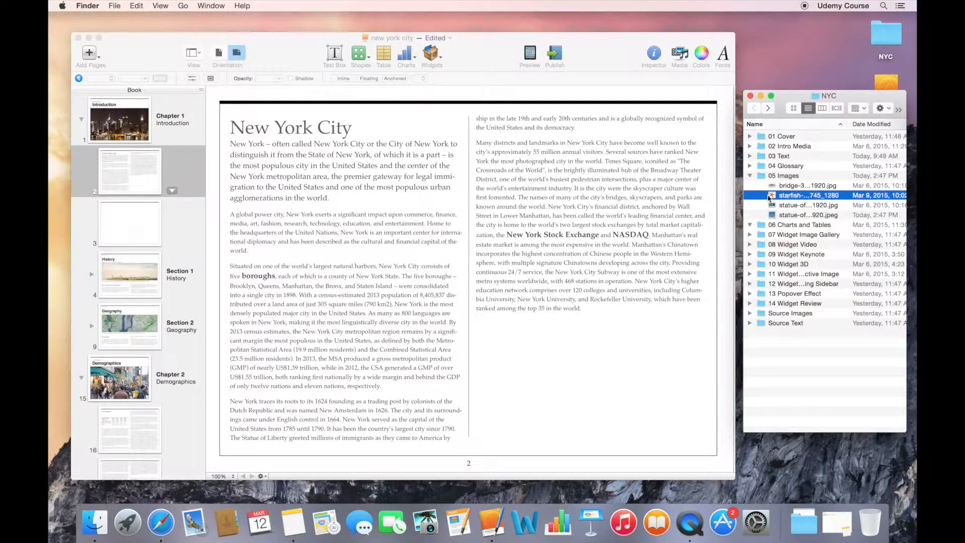
{"action": "left_click_drag", "start_coordinate": [773, 196], "coordinate": [471, 259]}
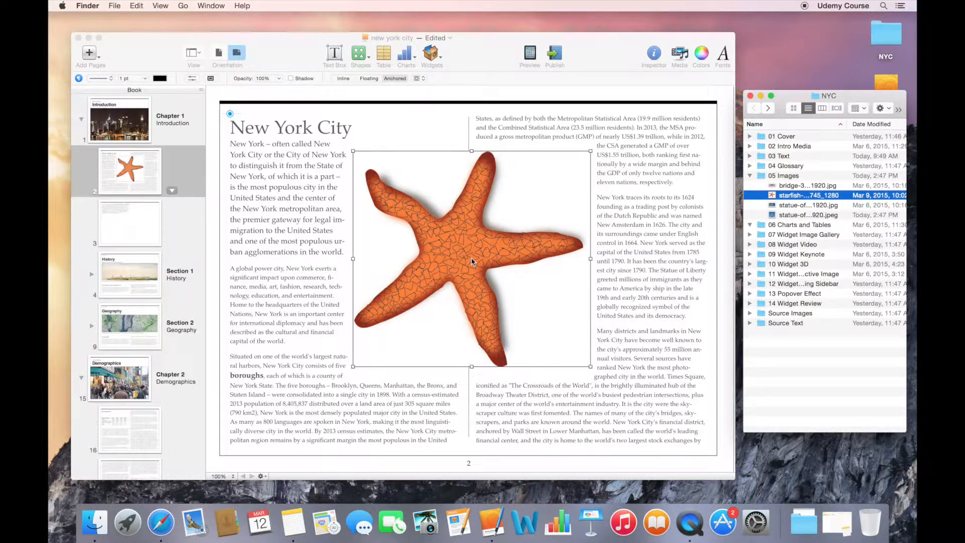
{"action": "left_click", "coordinate": [472, 261]}
{"action": "left_click_drag", "start_coordinate": [473, 262], "coordinate": [488, 297]}
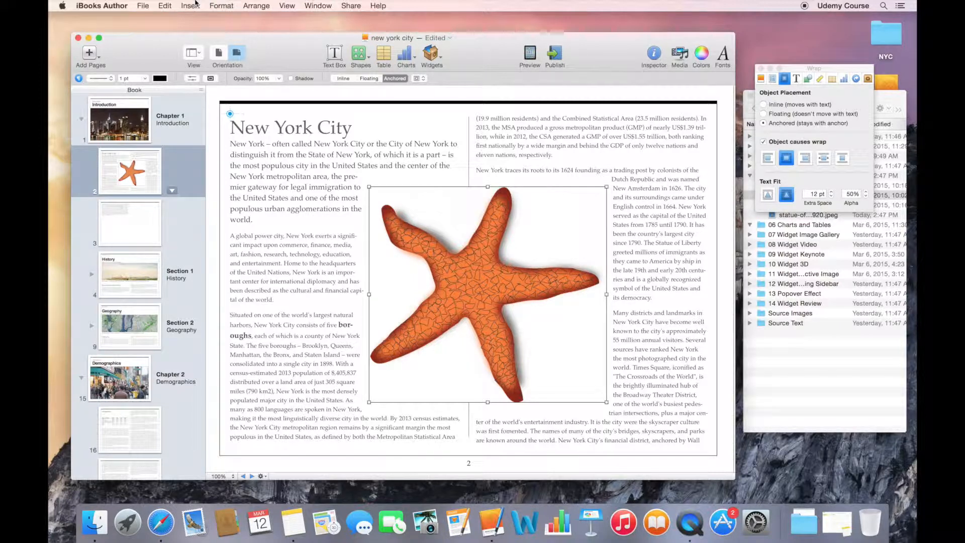
Step: Make the starfish image's white background transparent with Instant Alpha so the text wraps around its outline
{"action": "left_click", "coordinate": [219, 5]}
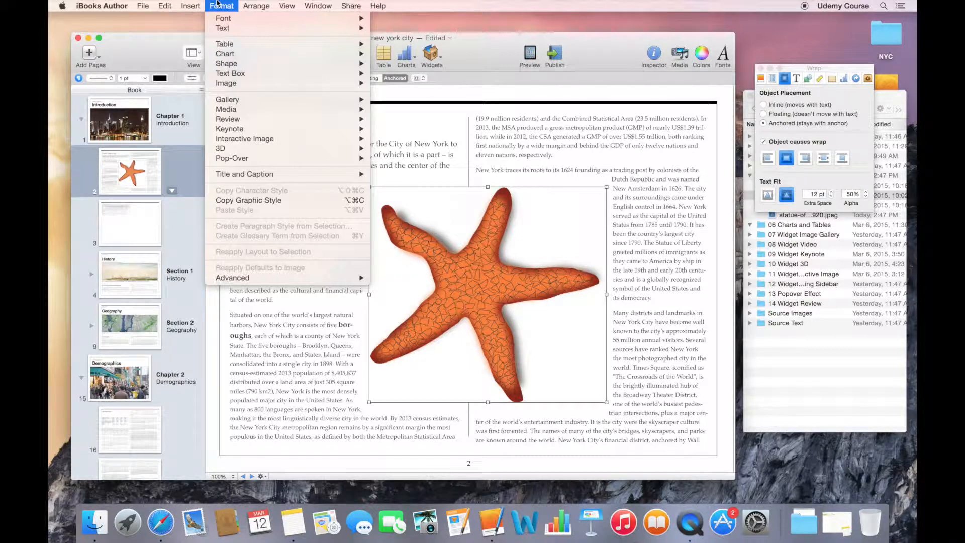
{"action": "mouse_move", "coordinate": [267, 84]}
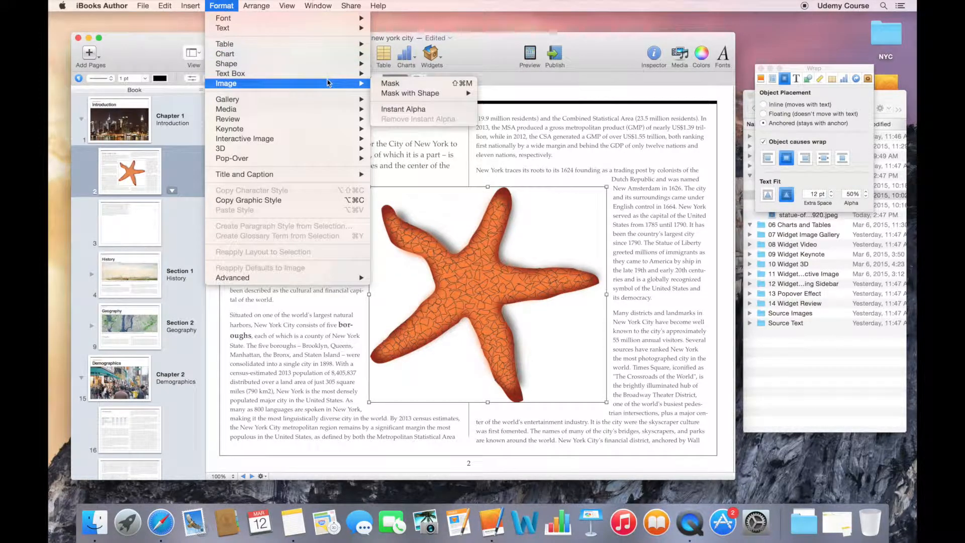
{"action": "left_click", "coordinate": [399, 109]}
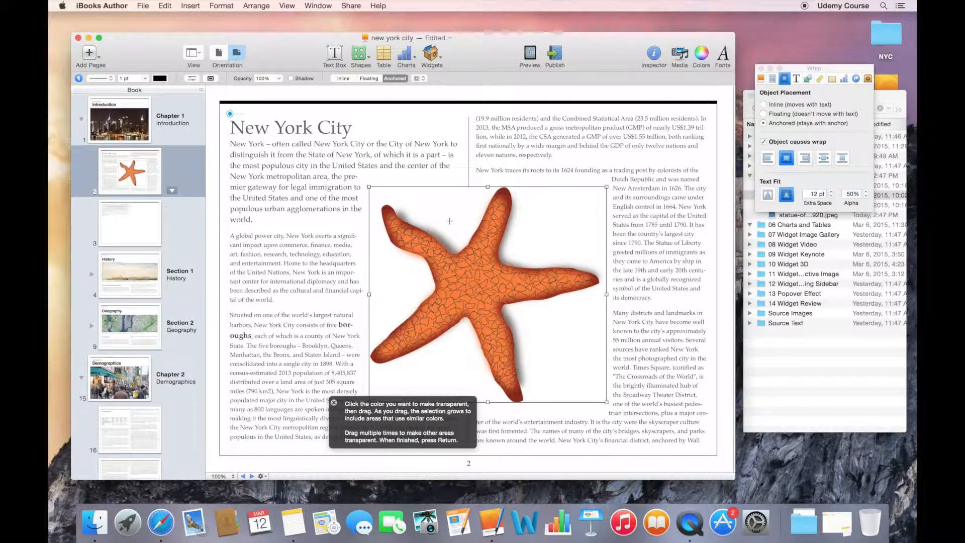
{"action": "left_click_drag", "start_coordinate": [450, 221], "coordinate": [449, 215]}
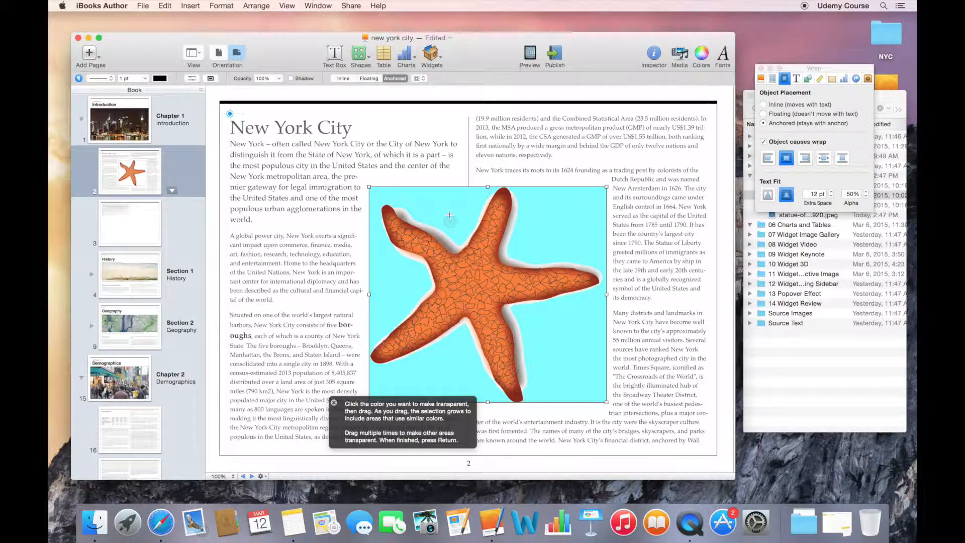
{"action": "left_click_drag", "start_coordinate": [450, 214], "coordinate": [449, 215]}
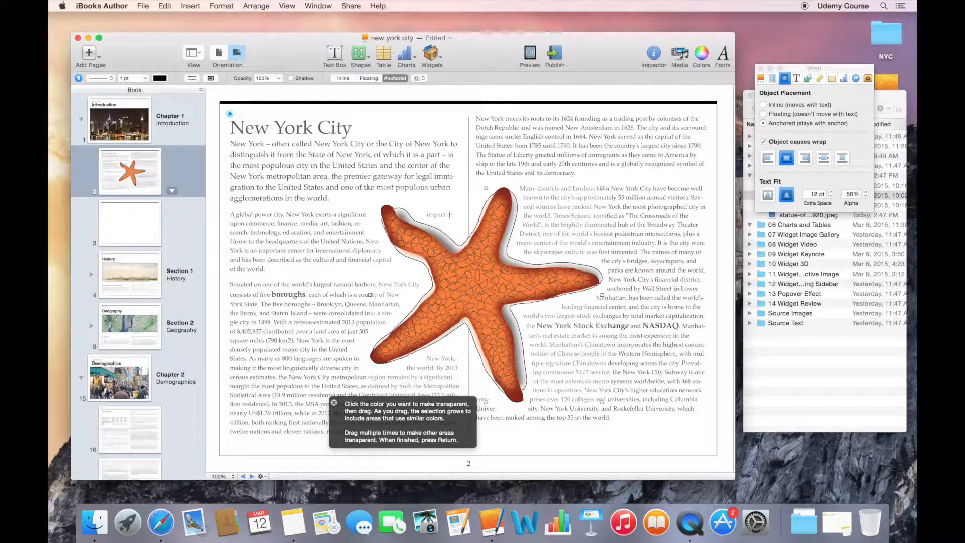
{"action": "key", "text": "Return"}
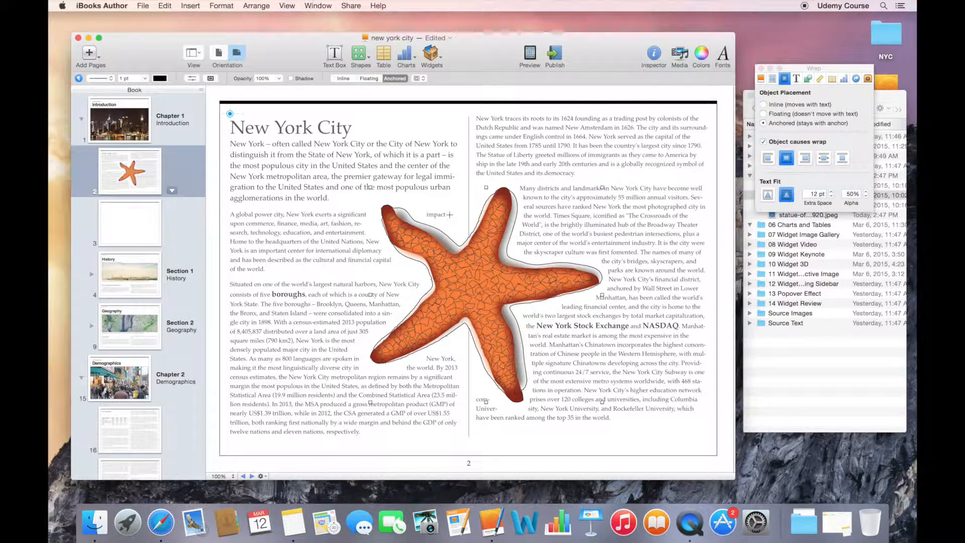
Step: Reposition the starfish further into the second text column, and finally delete it from page 2
{"action": "left_click_drag", "start_coordinate": [515, 281], "coordinate": [564, 297]}
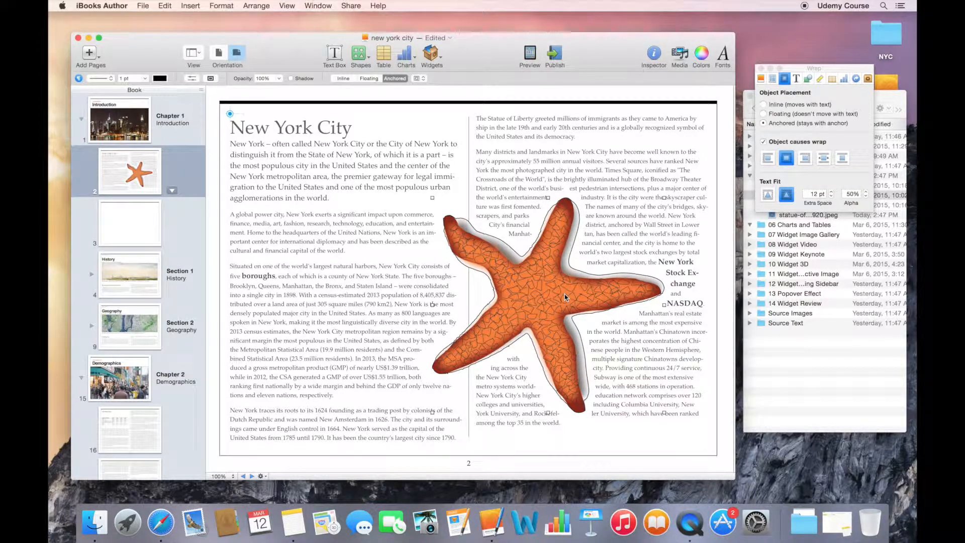
{"action": "key", "text": "Delete"}
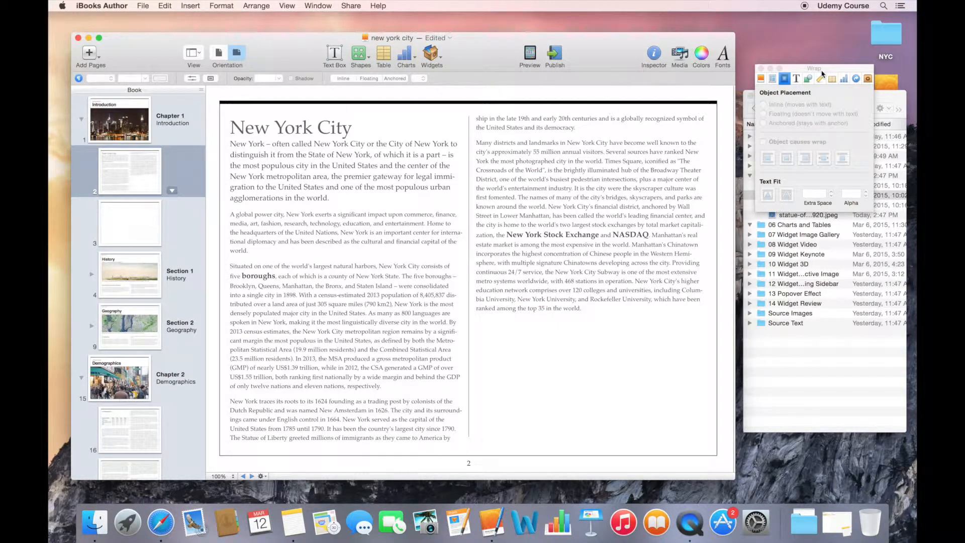
Step: Place the statue .jpeg from the 05 Images folder between the columns in the lower half of page 2
{"action": "left_click_drag", "start_coordinate": [822, 73], "coordinate": [837, 318]}
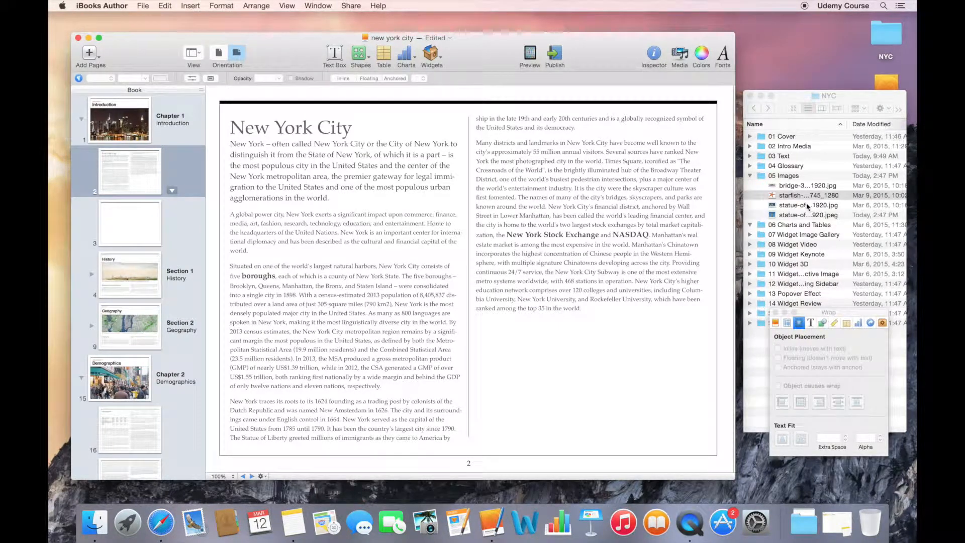
{"action": "left_click", "coordinate": [804, 216]}
{"action": "left_click", "coordinate": [780, 217]}
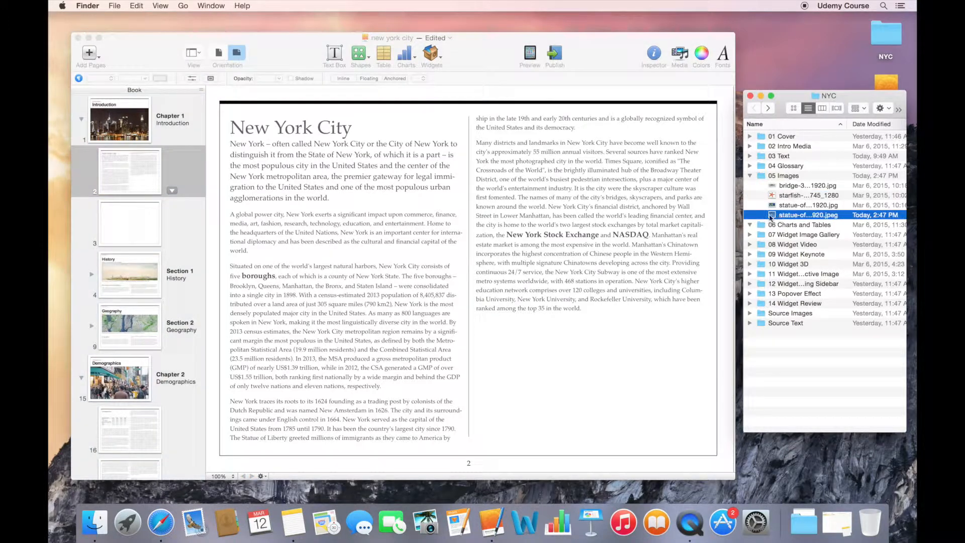
{"action": "left_click_drag", "start_coordinate": [771, 217], "coordinate": [471, 340]}
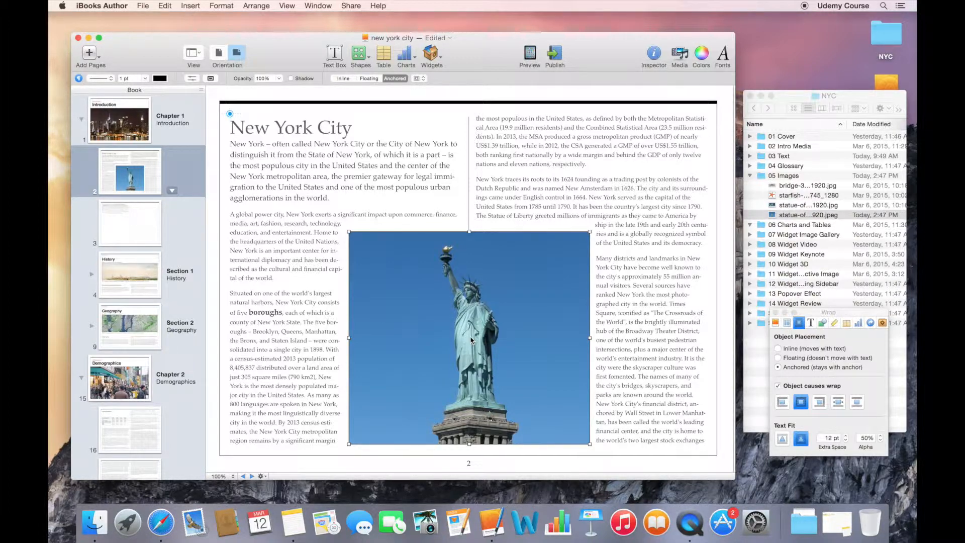
Step: Use Instant Alpha on the statue photo to make the blue sky on both sides of the statue transparent
{"action": "left_click", "coordinate": [191, 6]}
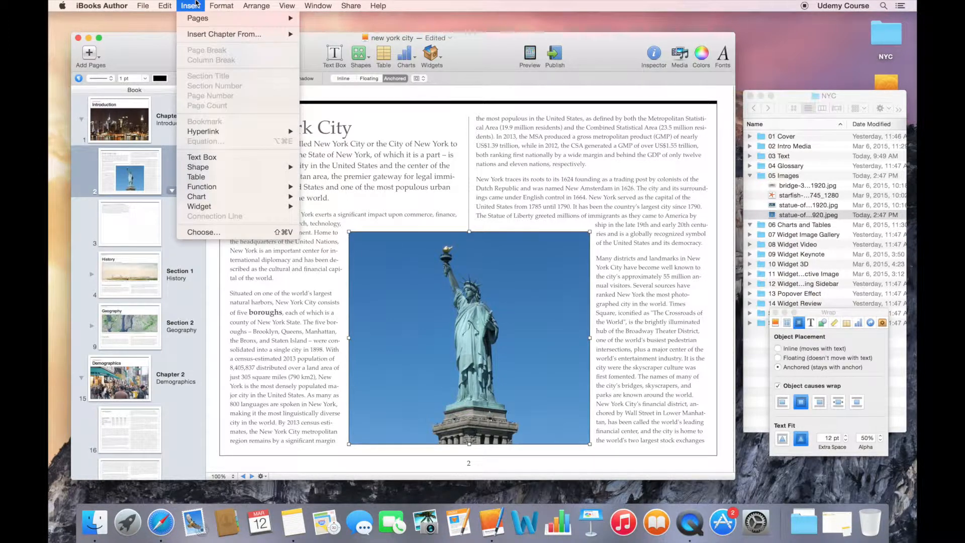
{"action": "mouse_move", "coordinate": [235, 85]}
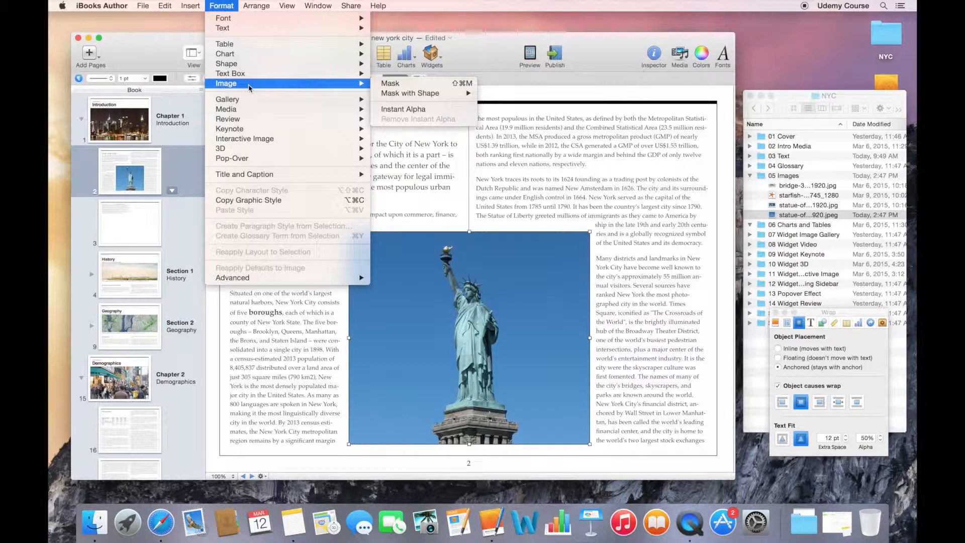
{"action": "left_click", "coordinate": [398, 111]}
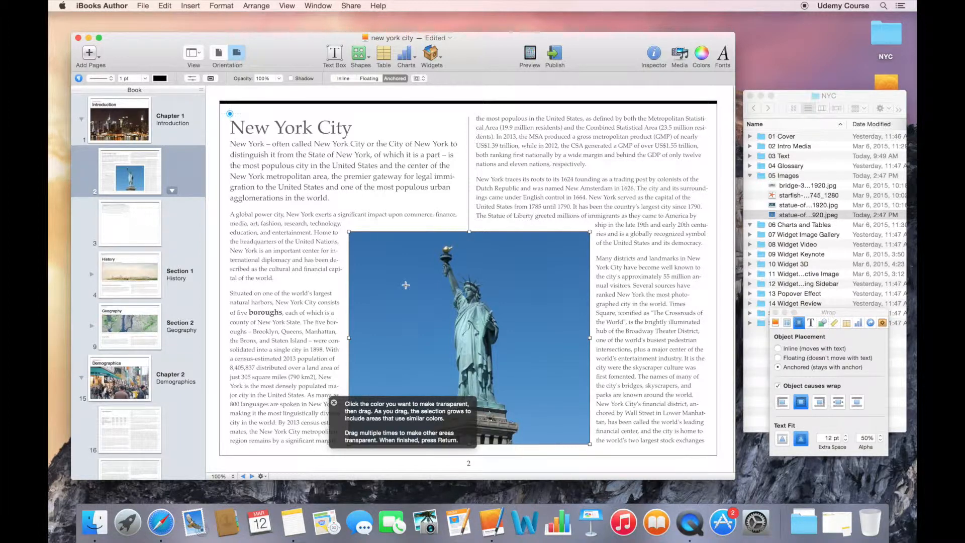
{"action": "left_click_drag", "start_coordinate": [405, 285], "coordinate": [406, 294]}
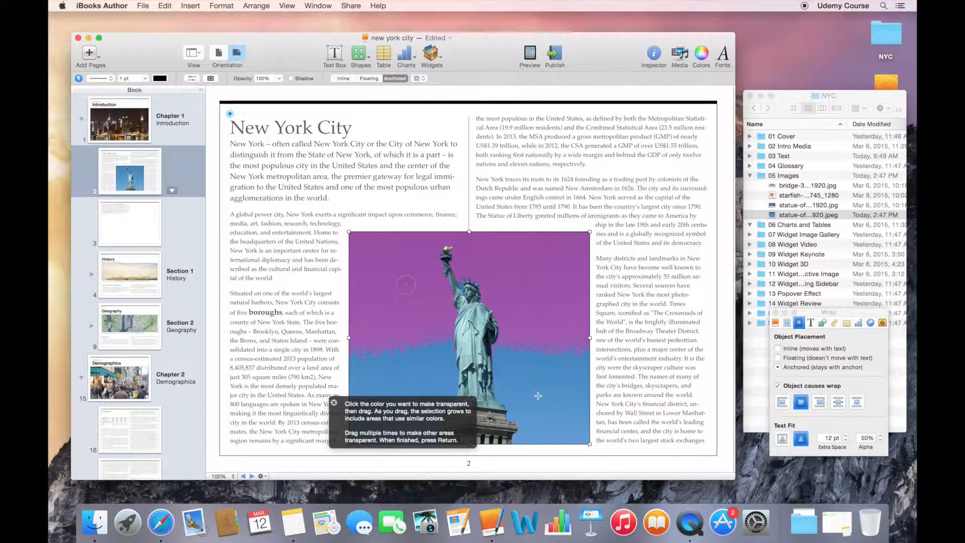
{"action": "left_click_drag", "start_coordinate": [538, 411], "coordinate": [539, 394]}
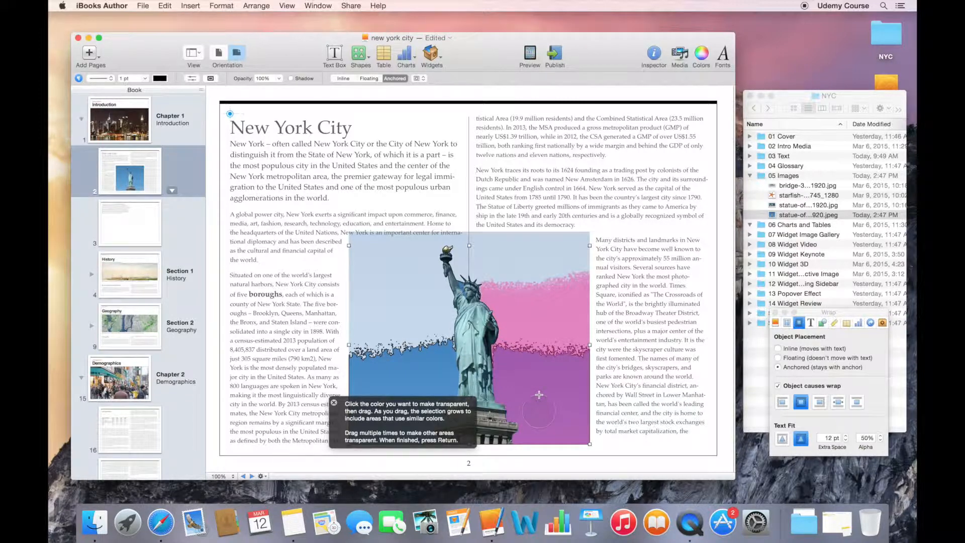
{"action": "left_click_drag", "start_coordinate": [539, 394], "coordinate": [539, 395]}
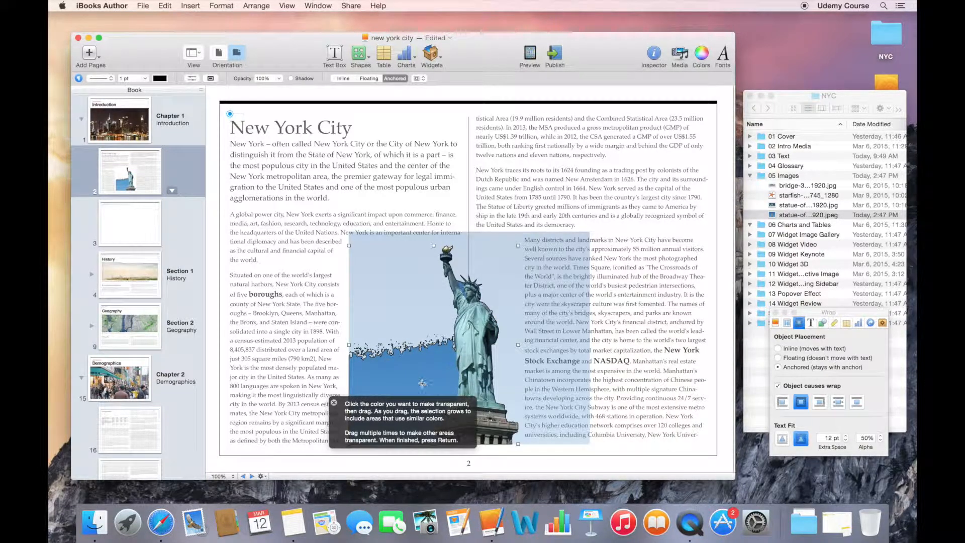
{"action": "left_click_drag", "start_coordinate": [422, 380], "coordinate": [421, 374]}
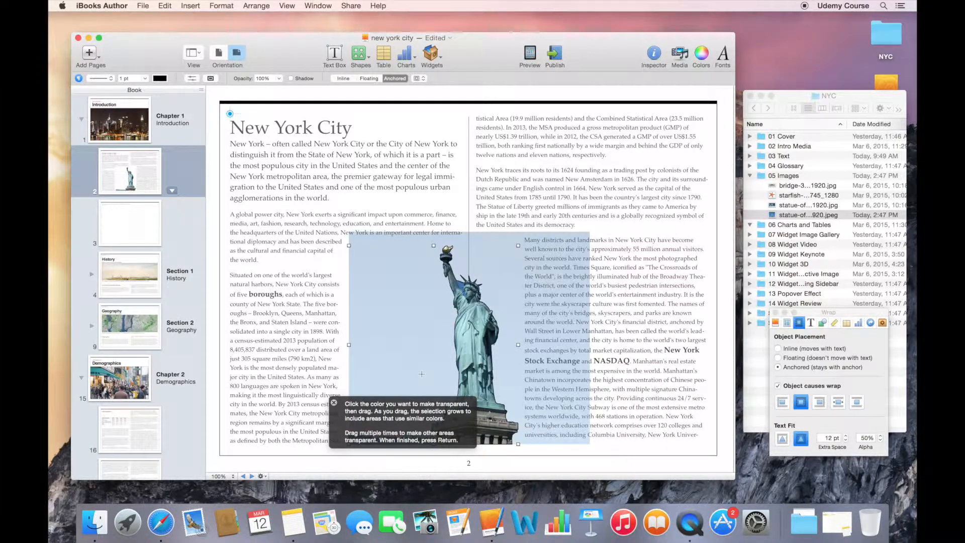
{"action": "key", "text": "Return"}
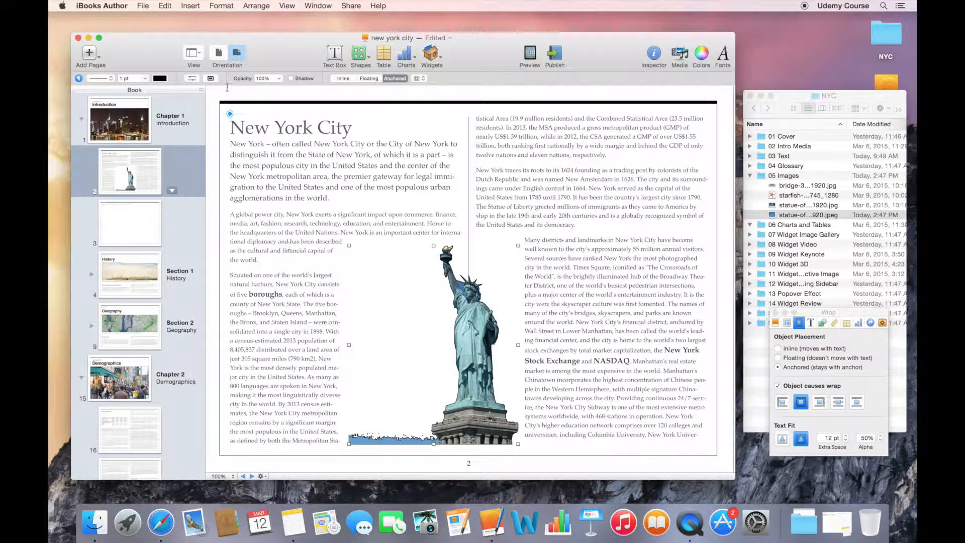
Step: Apply Instant Alpha again to remove the remaining blue strip beside the statue's pedestal
{"action": "left_click", "coordinate": [215, 5]}
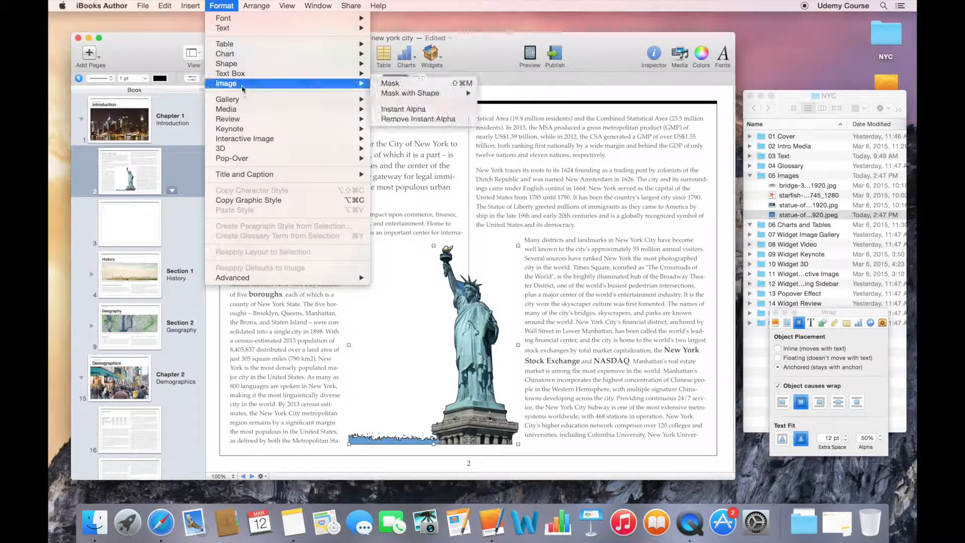
{"action": "left_click", "coordinate": [395, 110]}
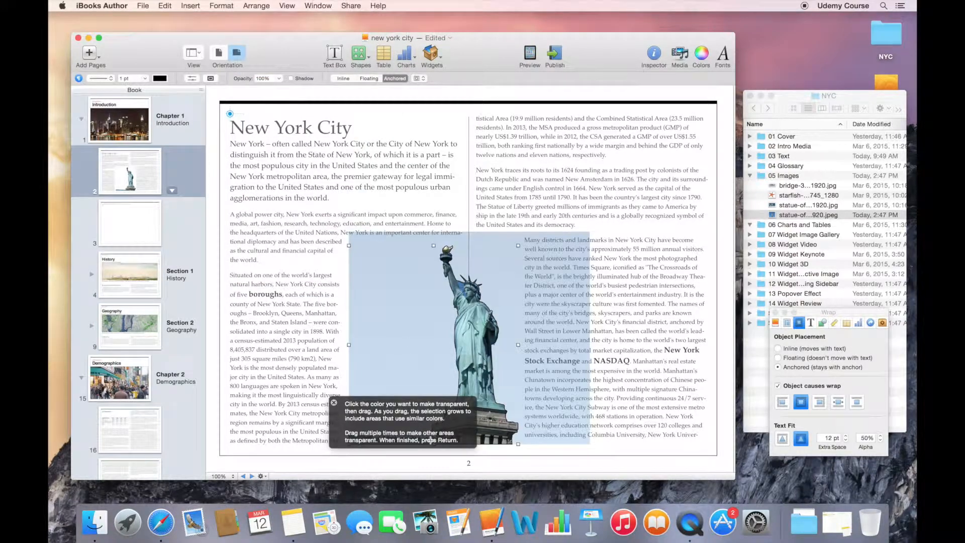
{"action": "left_click", "coordinate": [334, 403]}
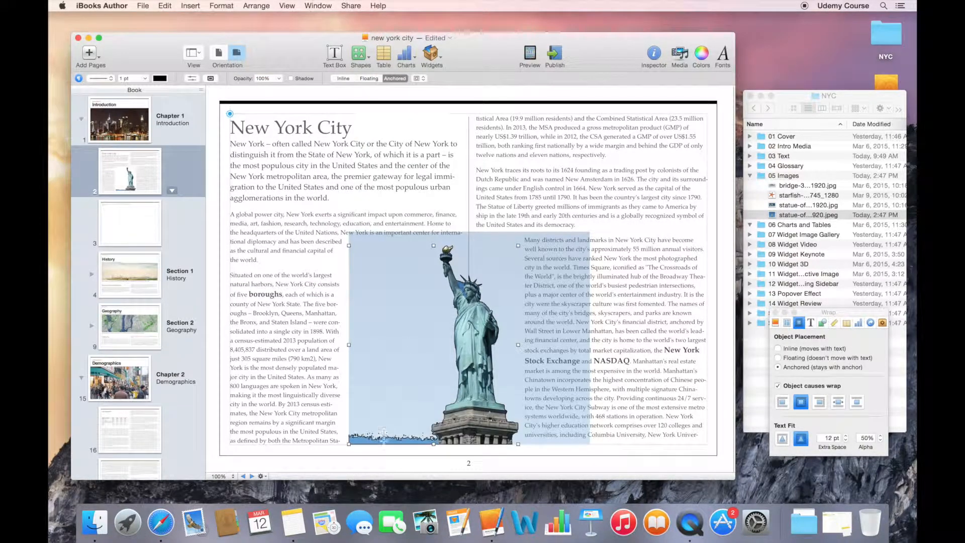
{"action": "left_click_drag", "start_coordinate": [384, 434], "coordinate": [384, 434]}
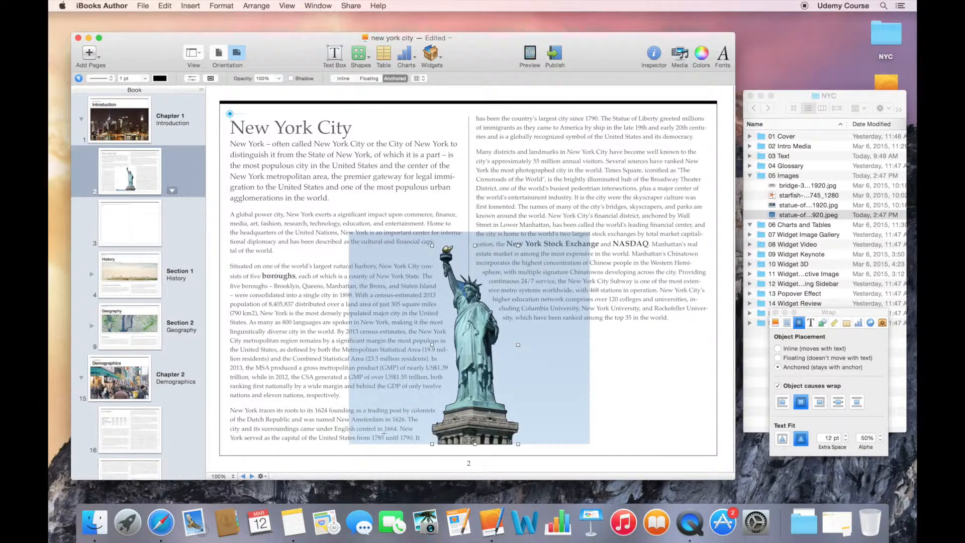
{"action": "key", "text": "Return"}
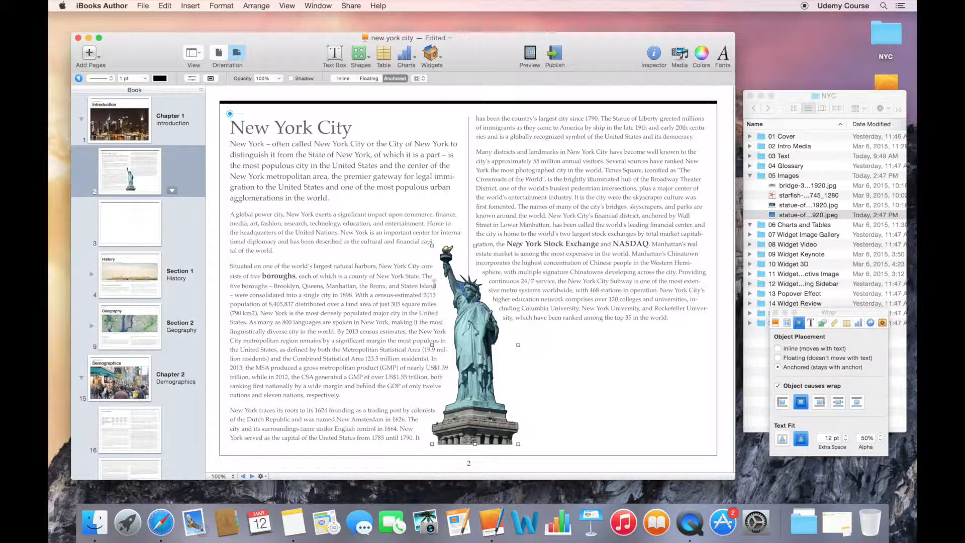
Step: Enlarge the cut-out statue up into the introductory paragraph and shift it slightly toward the second column
{"action": "left_click_drag", "start_coordinate": [431, 244], "coordinate": [409, 218]}
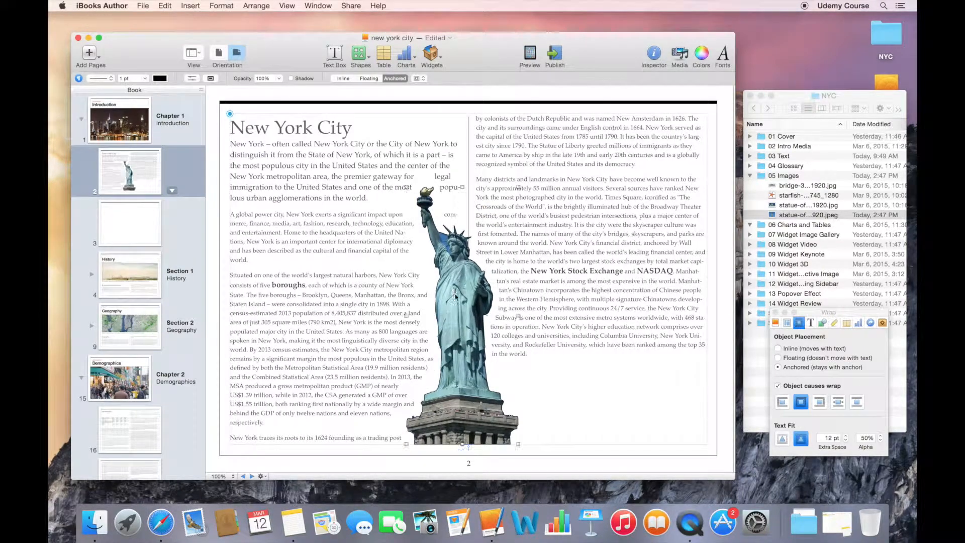
{"action": "left_click_drag", "start_coordinate": [455, 296], "coordinate": [462, 297]}
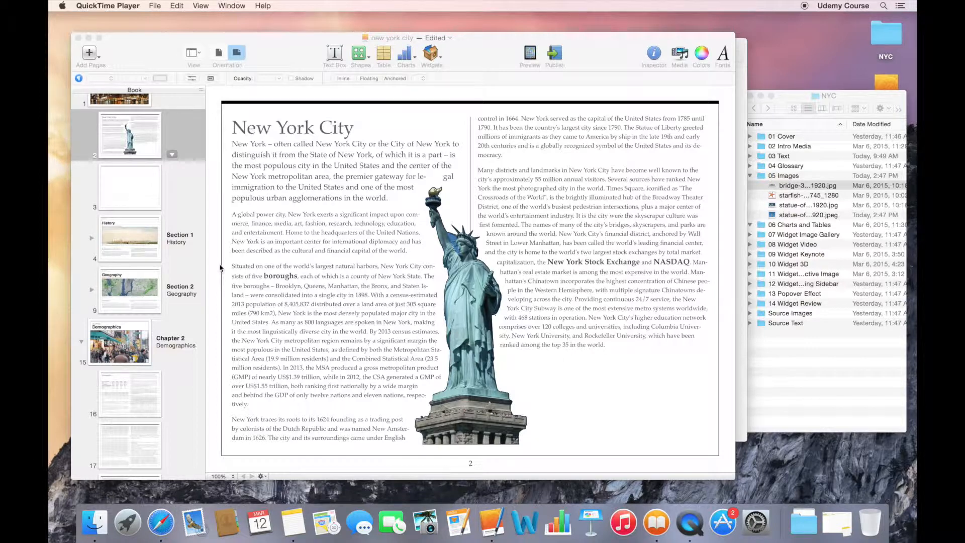
Step: Go to page 24, the first text page of the Culture & Tourism chapter
{"action": "left_click", "coordinate": [129, 435]}
{"action": "left_click", "coordinate": [129, 435]}
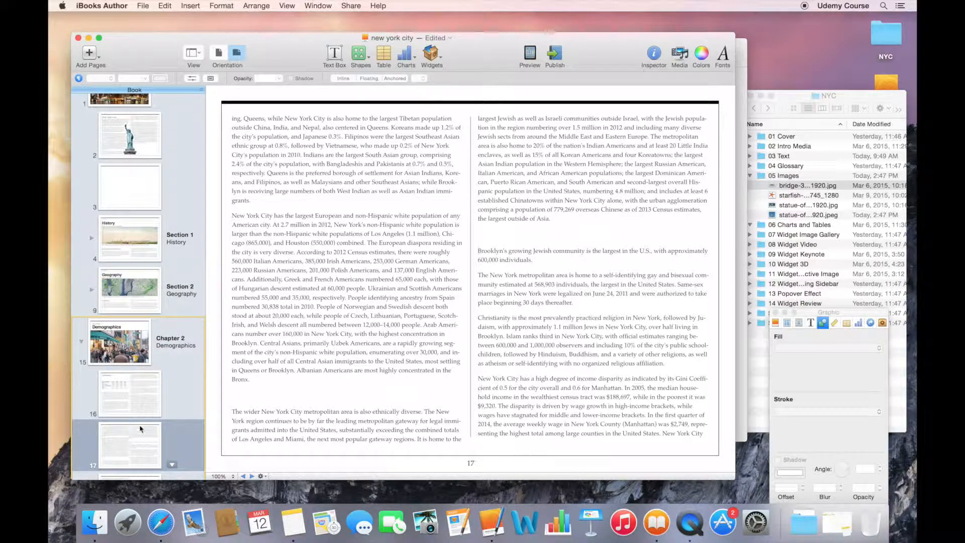
{"action": "scroll", "coordinate": [266, 358], "scroll_direction": "left", "scroll_amount": 10}
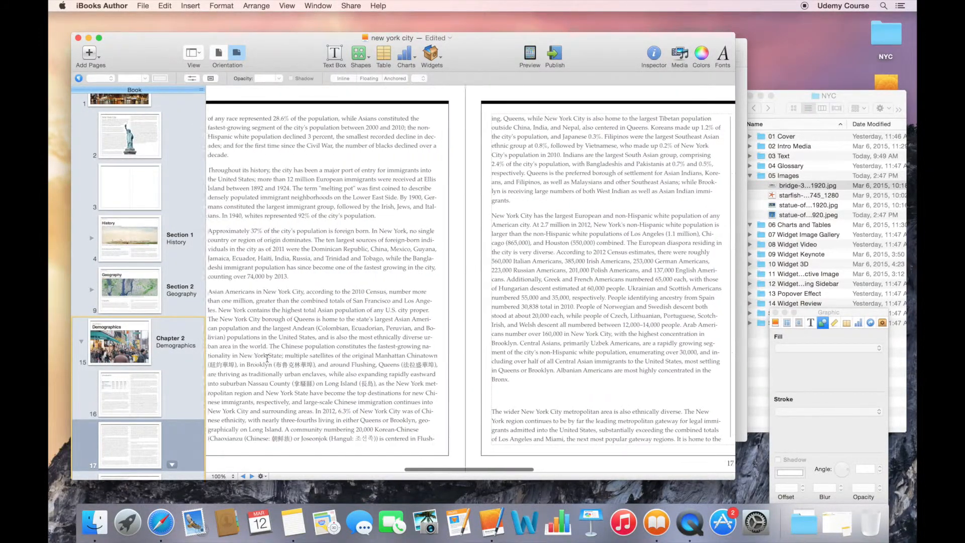
{"action": "scroll", "coordinate": [267, 358], "scroll_direction": "left", "scroll_amount": 8}
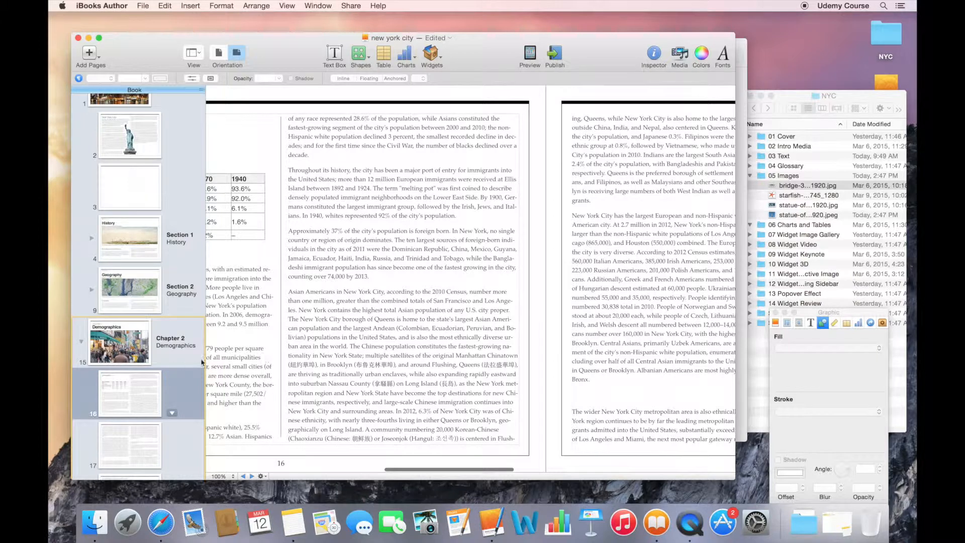
{"action": "scroll", "coordinate": [135, 383], "scroll_direction": "down", "scroll_amount": 10}
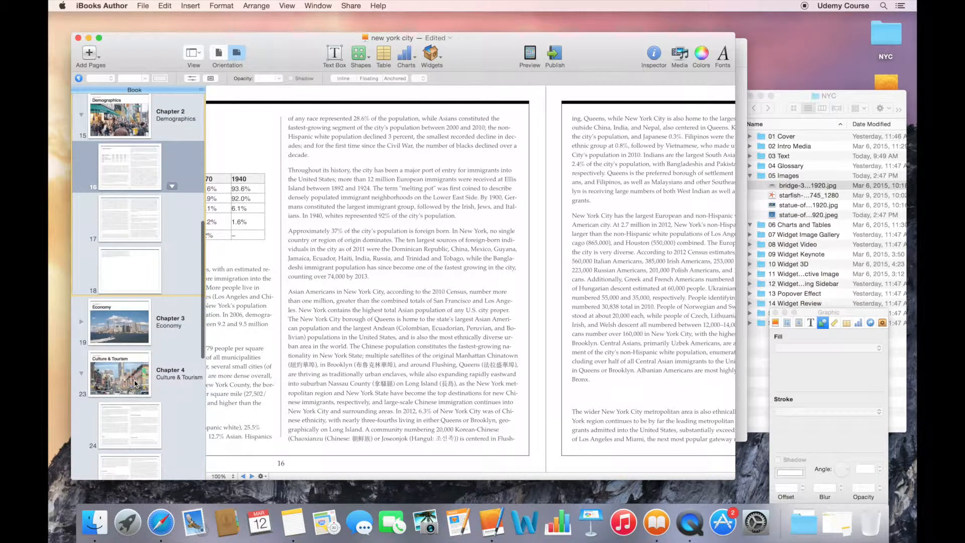
{"action": "scroll", "coordinate": [135, 383], "scroll_direction": "down", "scroll_amount": 4}
{"action": "left_click", "coordinate": [138, 330]}
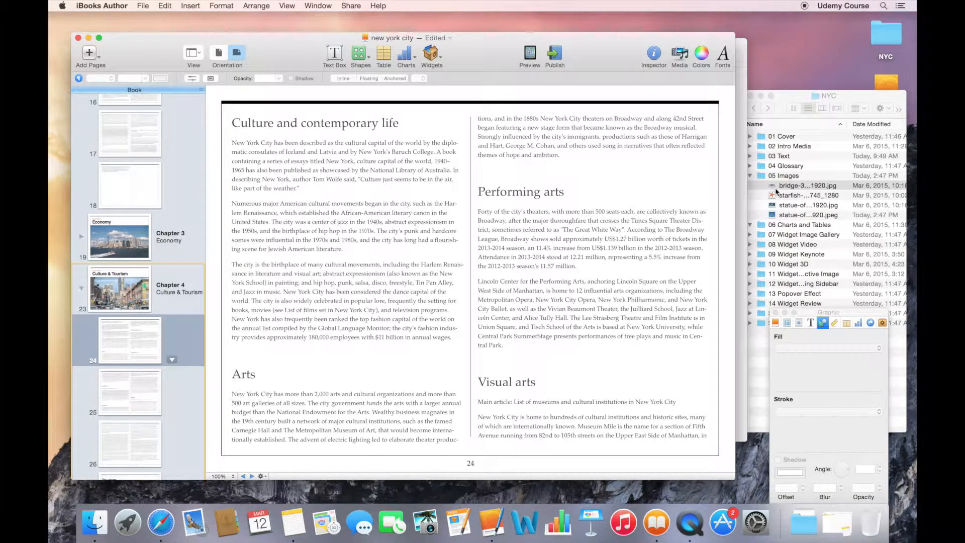
Step: Preview bridge-370603_1920.jpg from the 05 Images folder, then place it low in page 24's second column, running past the page's outer edge
{"action": "left_click", "coordinate": [776, 191]}
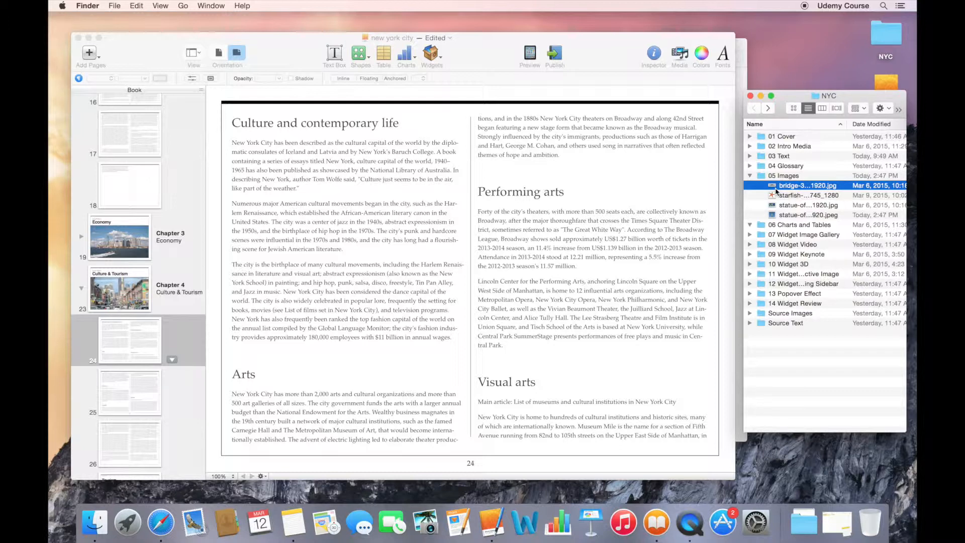
{"action": "key", "text": "space"}
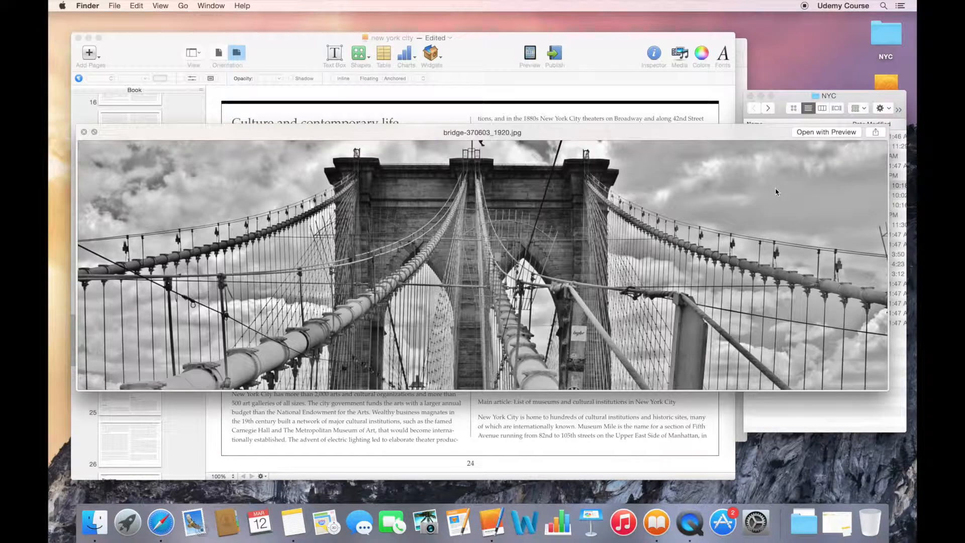
{"action": "key", "text": "space"}
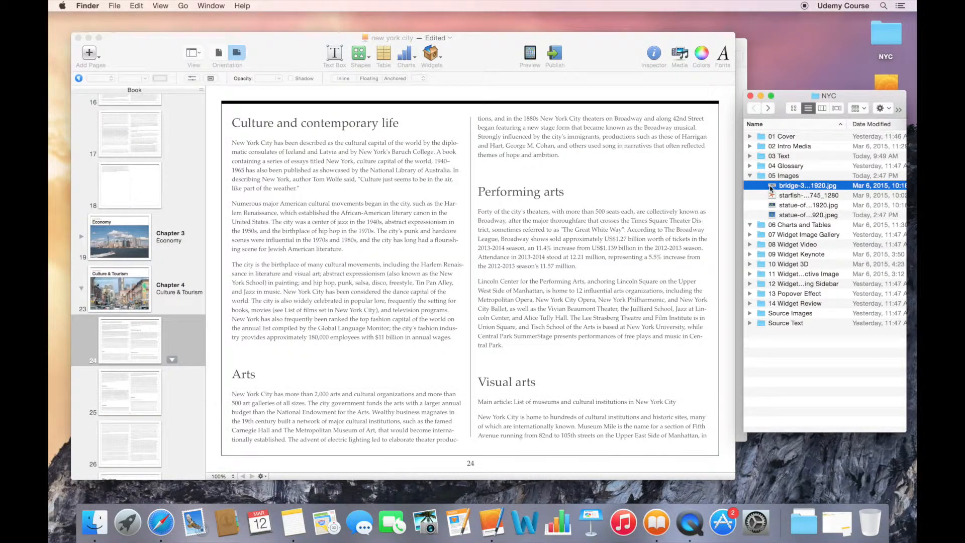
{"action": "left_click_drag", "start_coordinate": [770, 188], "coordinate": [626, 353]}
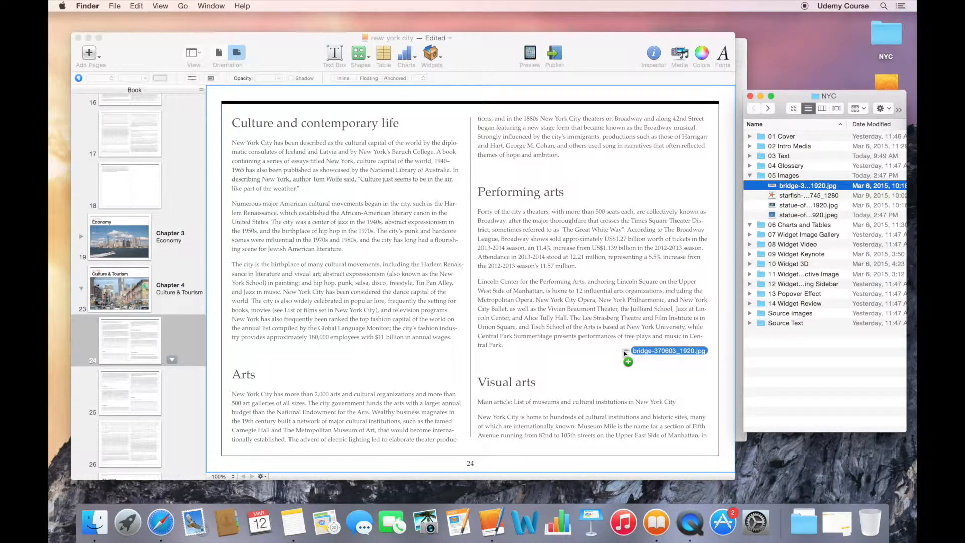
{"action": "left_click_drag", "start_coordinate": [625, 353], "coordinate": [625, 354]}
{"action": "left_click_drag", "start_coordinate": [533, 351], "coordinate": [584, 385]}
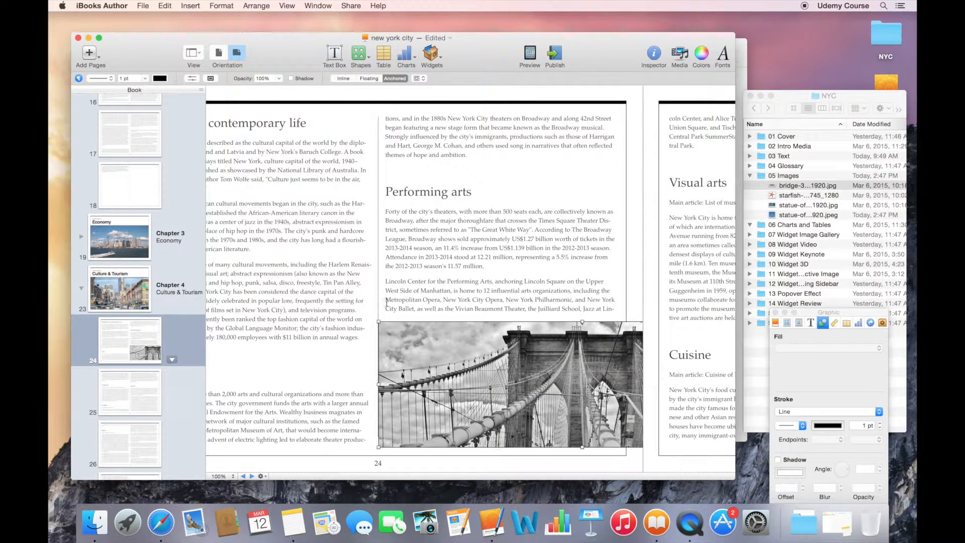
Step: Enlarge the bridge image up into the first column of page 24 and set its stroke to None
{"action": "left_click_drag", "start_coordinate": [379, 322], "coordinate": [241, 280]}
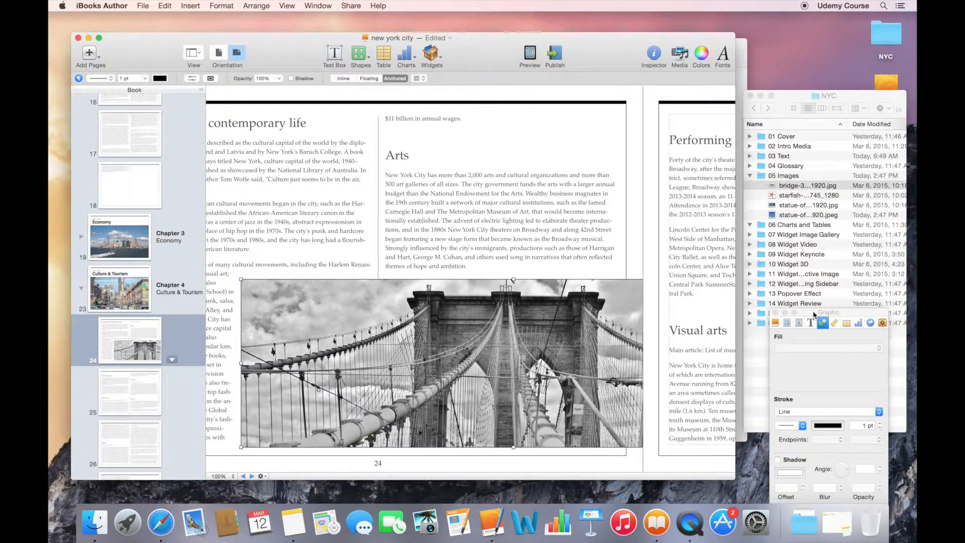
{"action": "left_click_drag", "start_coordinate": [815, 314], "coordinate": [785, 239]}
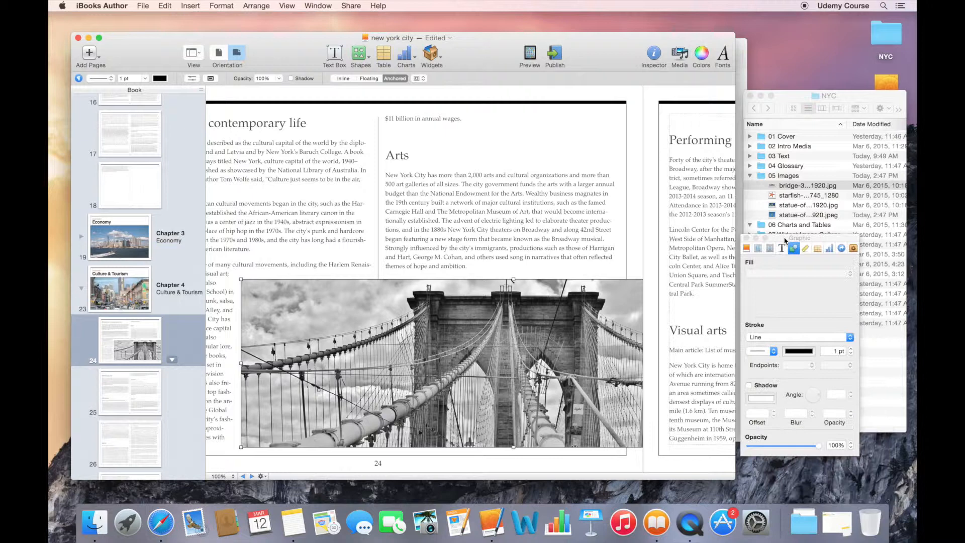
{"action": "left_click", "coordinate": [783, 336]}
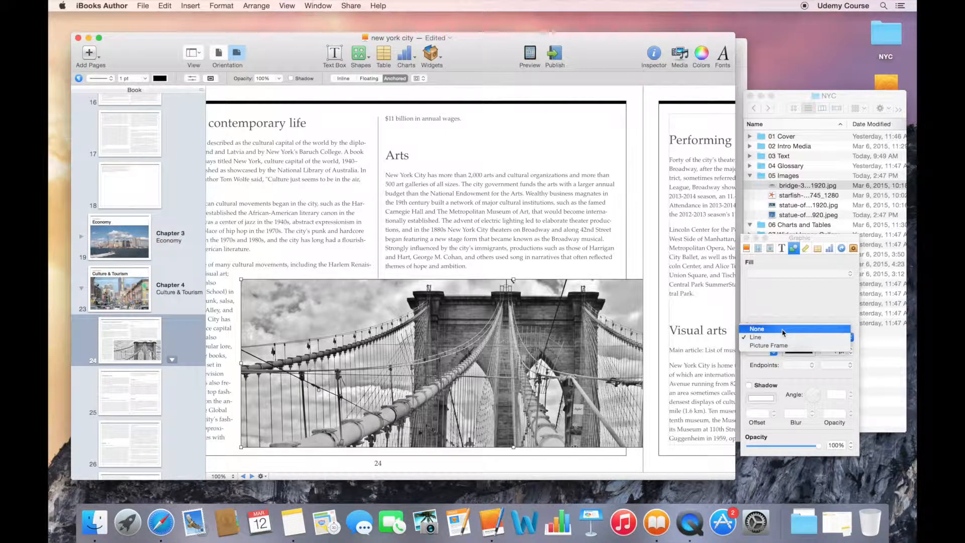
{"action": "left_click", "coordinate": [782, 329]}
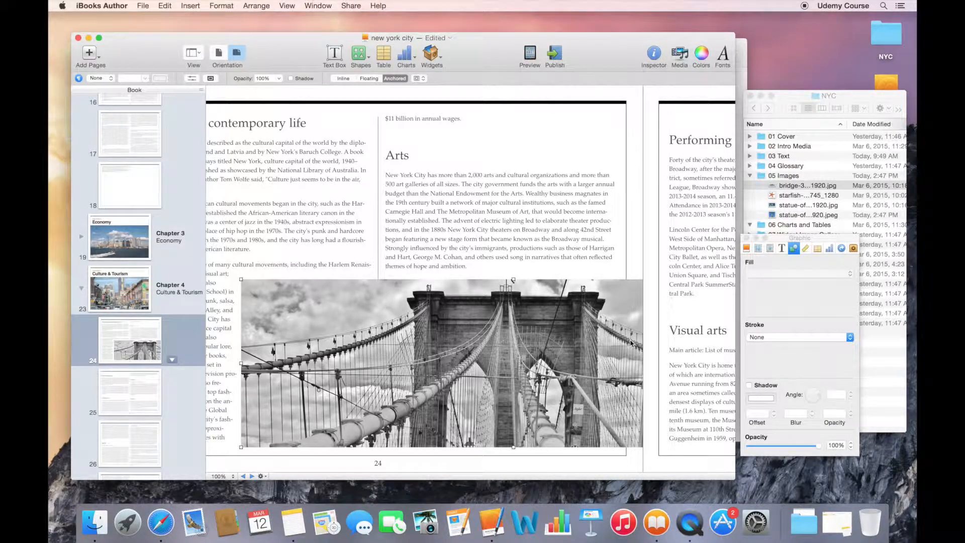
Step: Set the bridge image to Floating placement and position it from the column divider across the outer edge of page 24, below the Performing arts paragraph
{"action": "left_click", "coordinate": [769, 248]}
{"action": "left_click", "coordinate": [765, 284]}
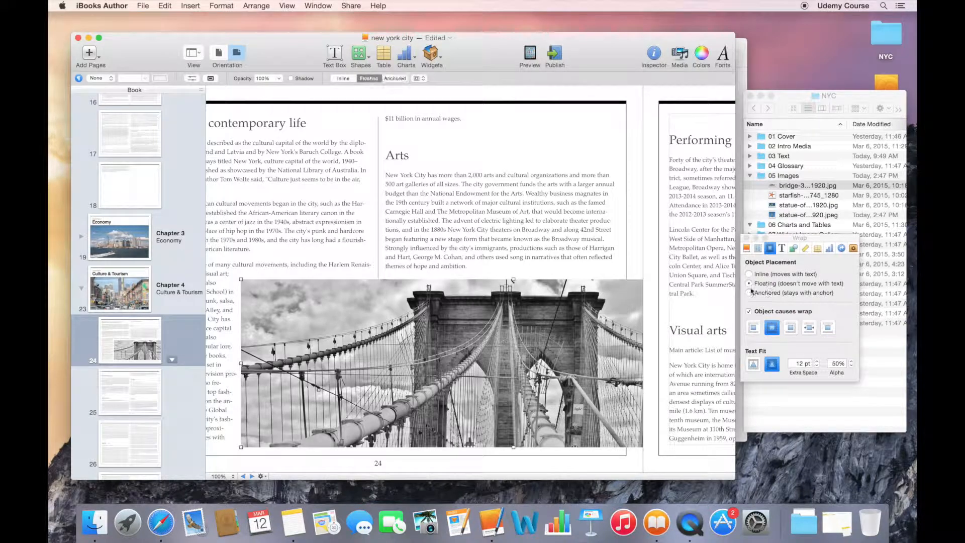
{"action": "left_click_drag", "start_coordinate": [521, 327], "coordinate": [604, 343]}
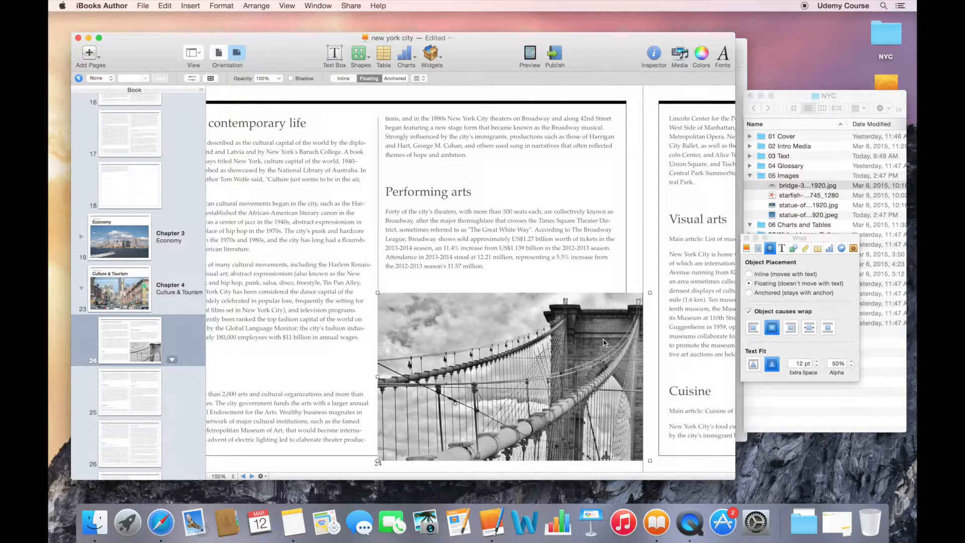
{"action": "key", "text": "shift+Up"}
{"action": "key", "text": "shift+Up"}
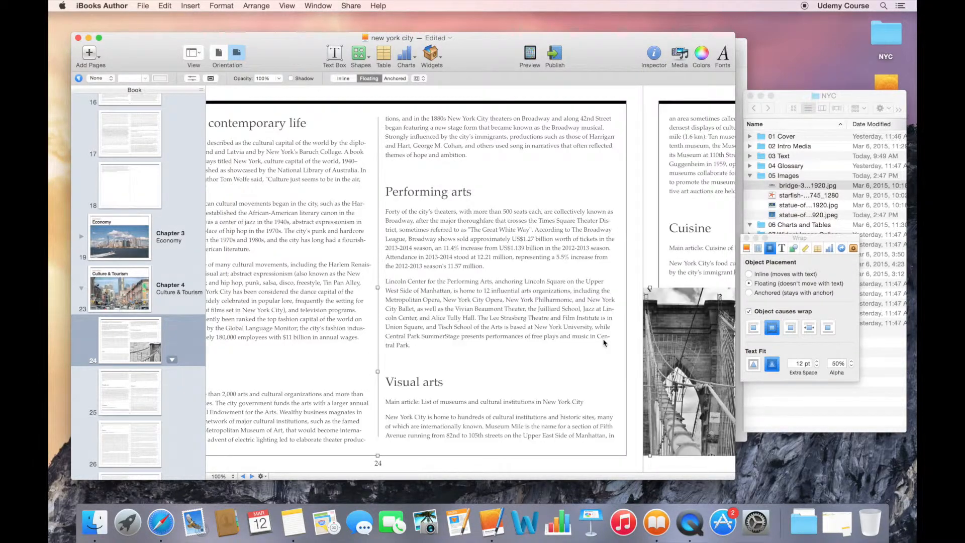
{"action": "left_click_drag", "start_coordinate": [680, 332], "coordinate": [576, 330]}
{"action": "left_click_drag", "start_coordinate": [468, 339], "coordinate": [566, 326]}
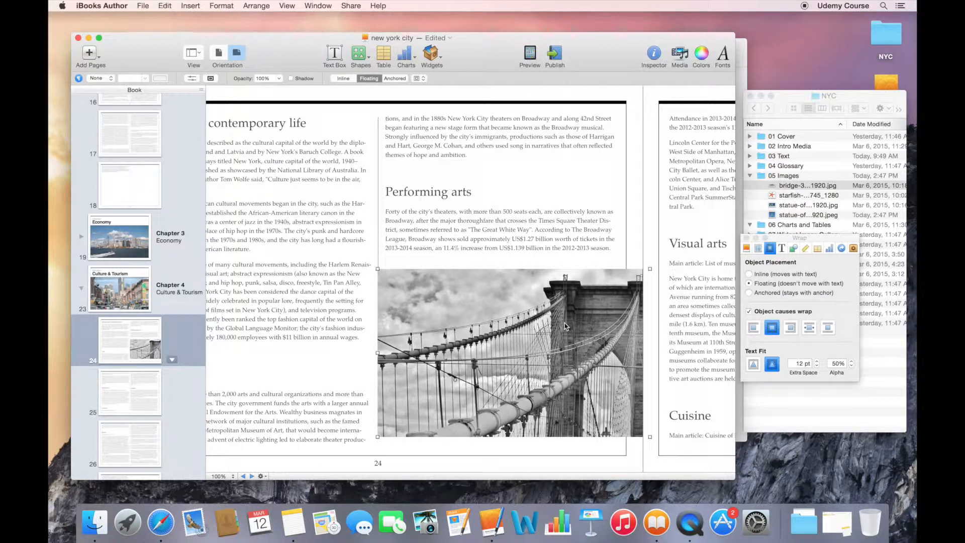
Step: Try pasting a copy of the bridge image into the Visual arts text on page 25, and delete that inline copy
{"action": "left_click", "coordinate": [166, 5]}
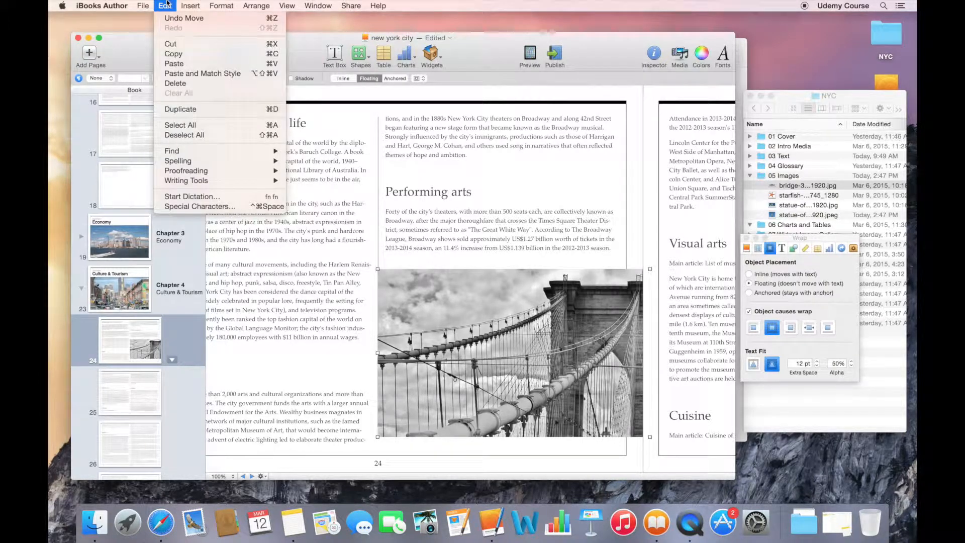
{"action": "left_click", "coordinate": [176, 56]}
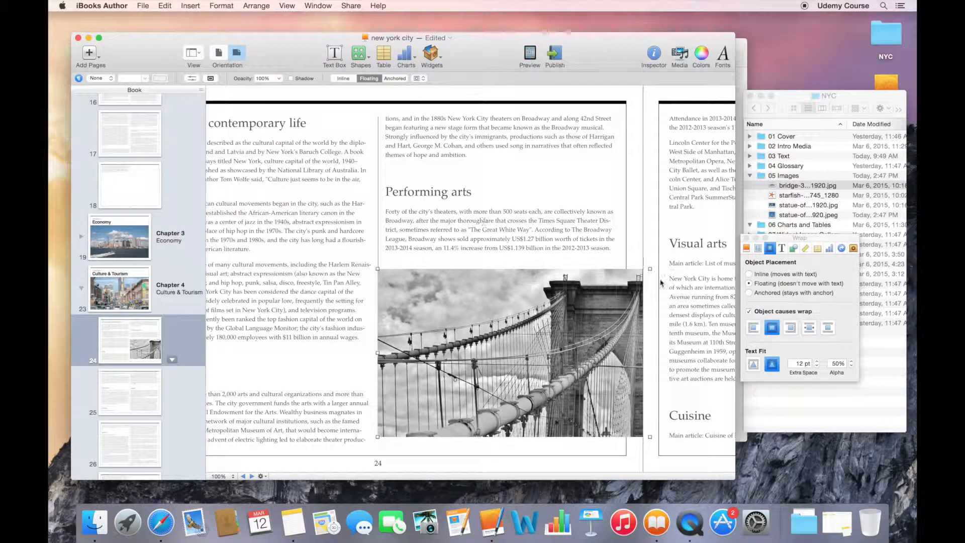
{"action": "left_click", "coordinate": [689, 296]}
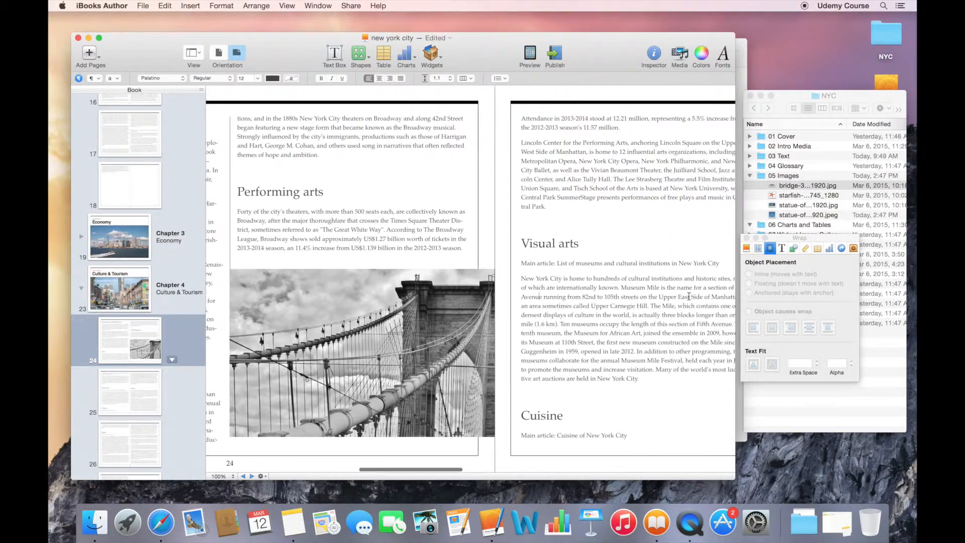
{"action": "scroll", "coordinate": [689, 297], "scroll_direction": "right", "scroll_amount": 2}
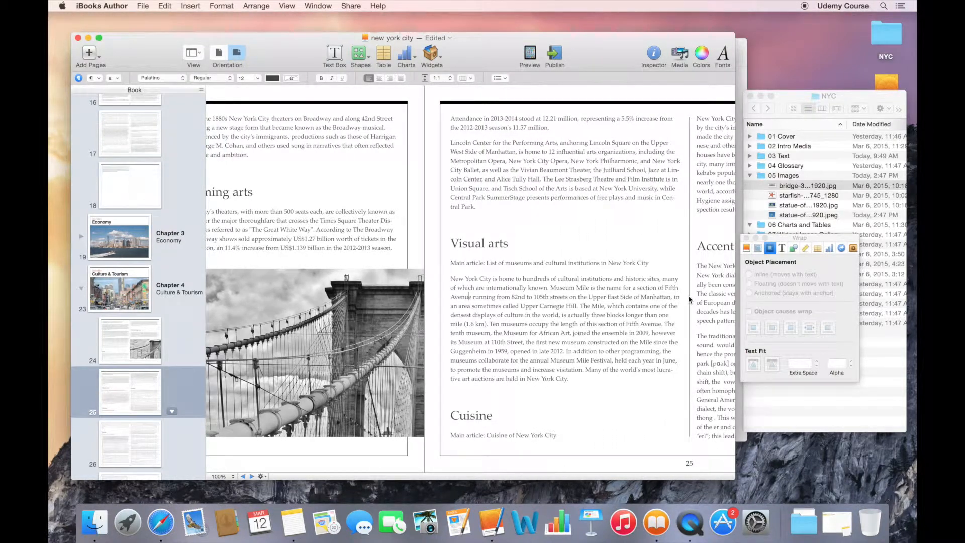
{"action": "key", "text": "super+v"}
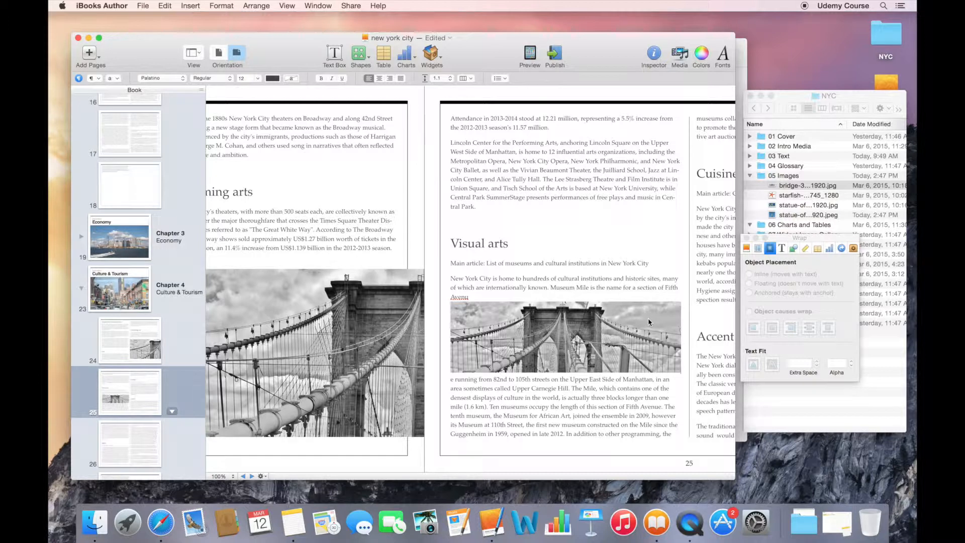
{"action": "left_click", "coordinate": [647, 318]}
{"action": "key", "text": "Delete"}
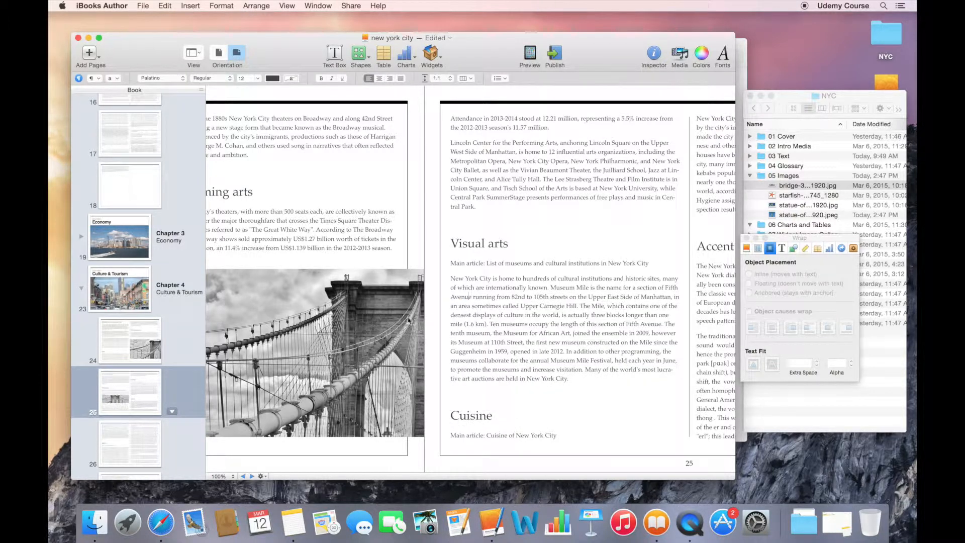
Step: Paste a floating copy of the bridge image on page 25 and align it to continue the picture from page 24
{"action": "left_click", "coordinate": [388, 313]}
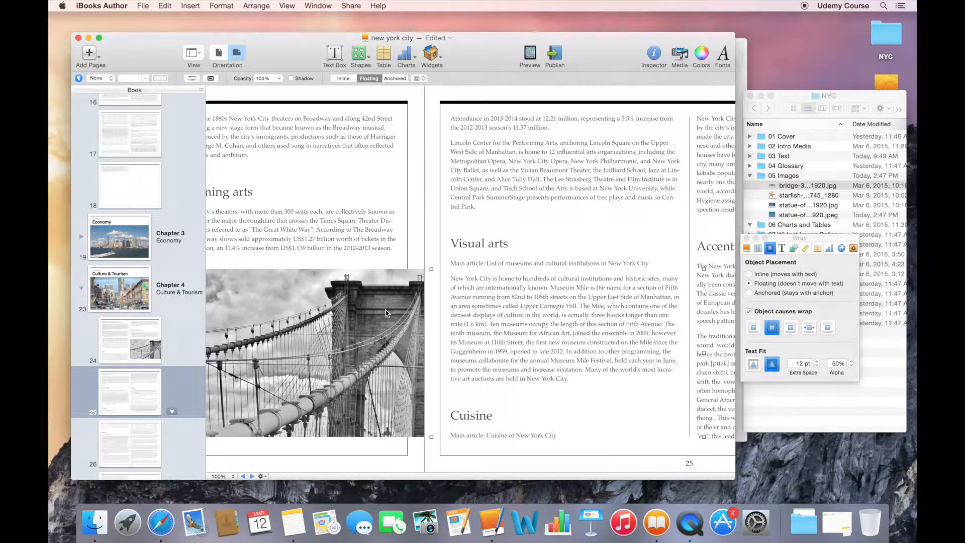
{"action": "left_click", "coordinate": [168, 5]}
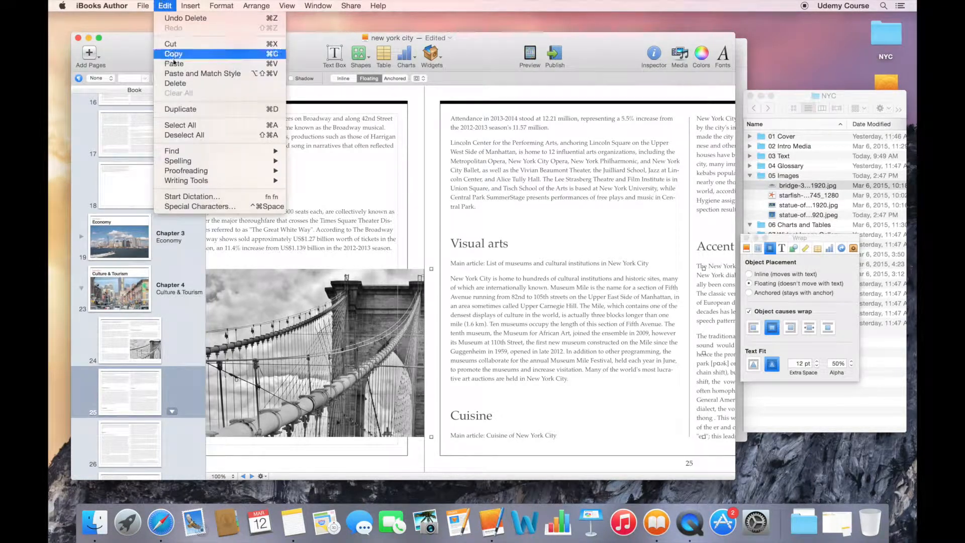
{"action": "left_click", "coordinate": [173, 54]}
{"action": "key", "text": "super+v"}
{"action": "left_click_drag", "start_coordinate": [513, 307], "coordinate": [364, 320]}
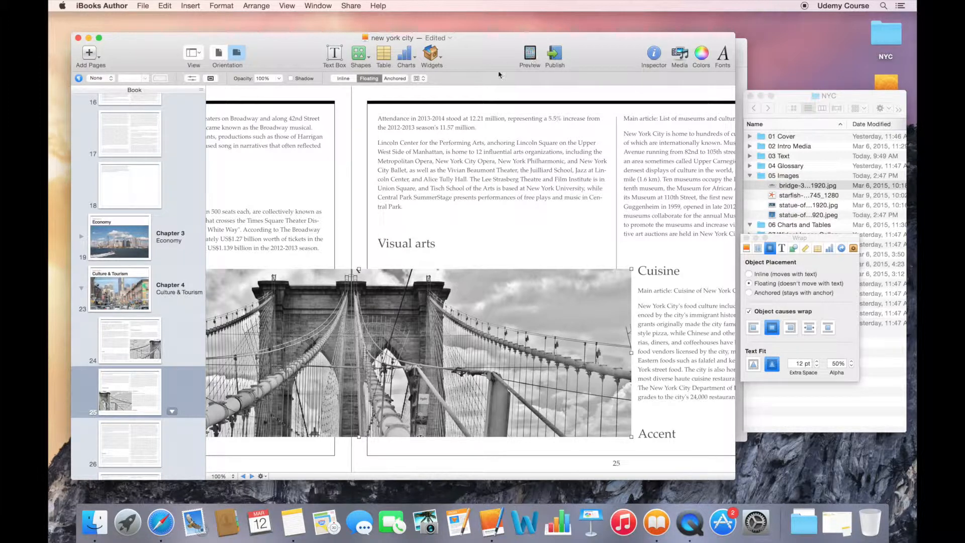
Step: Preview the book in iBooks on this computer, check the bridge across pages 24 and 25, and close the preview
{"action": "left_click", "coordinate": [529, 58]}
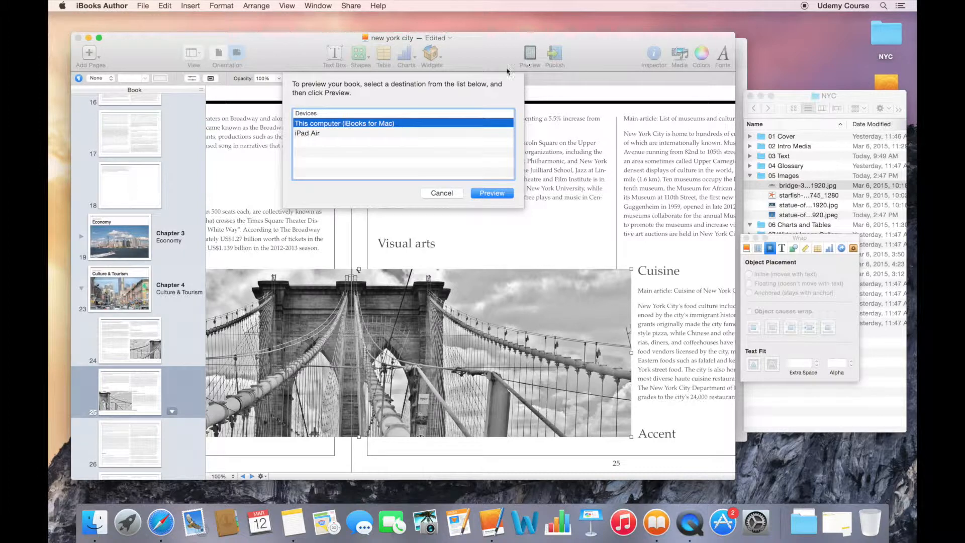
{"action": "left_click", "coordinate": [491, 193]}
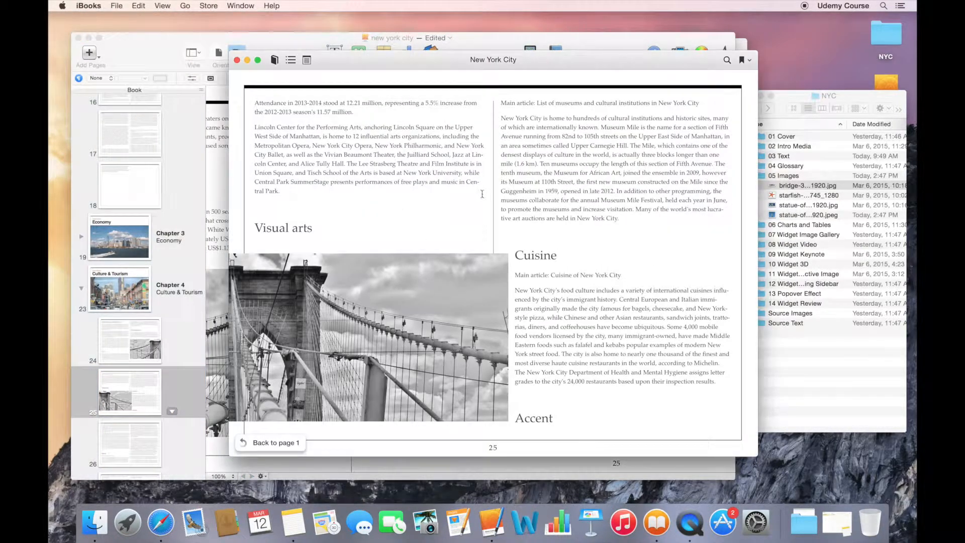
{"action": "key", "text": "Left"}
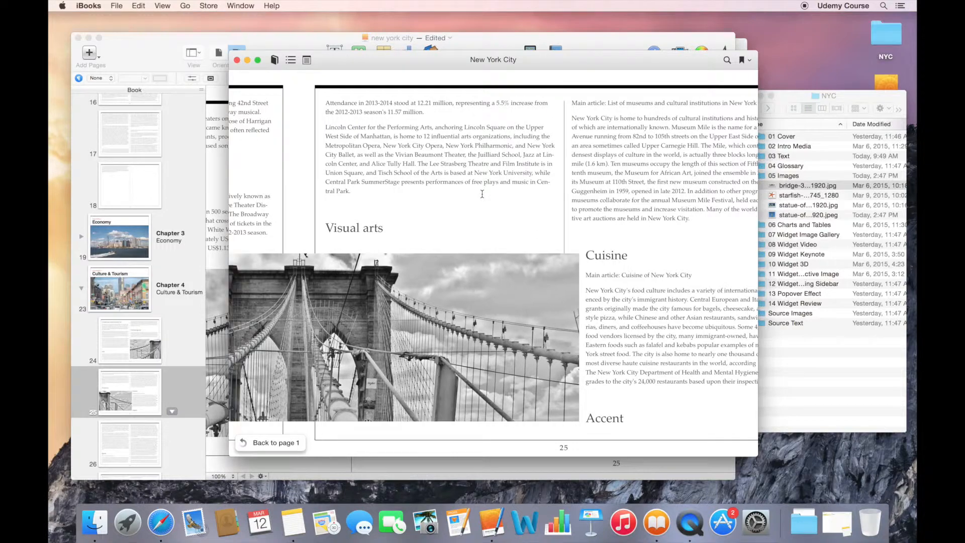
{"action": "key", "text": "Right"}
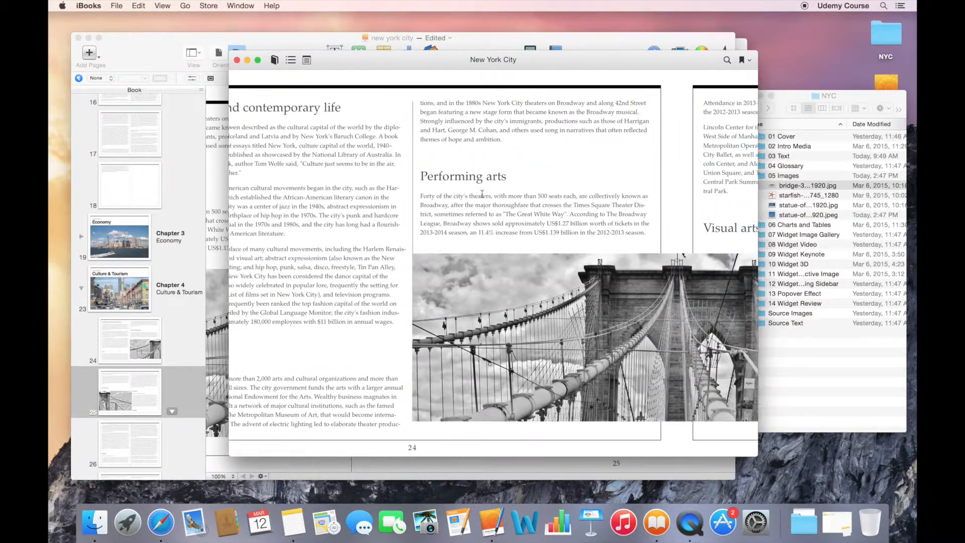
{"action": "key", "text": "Left"}
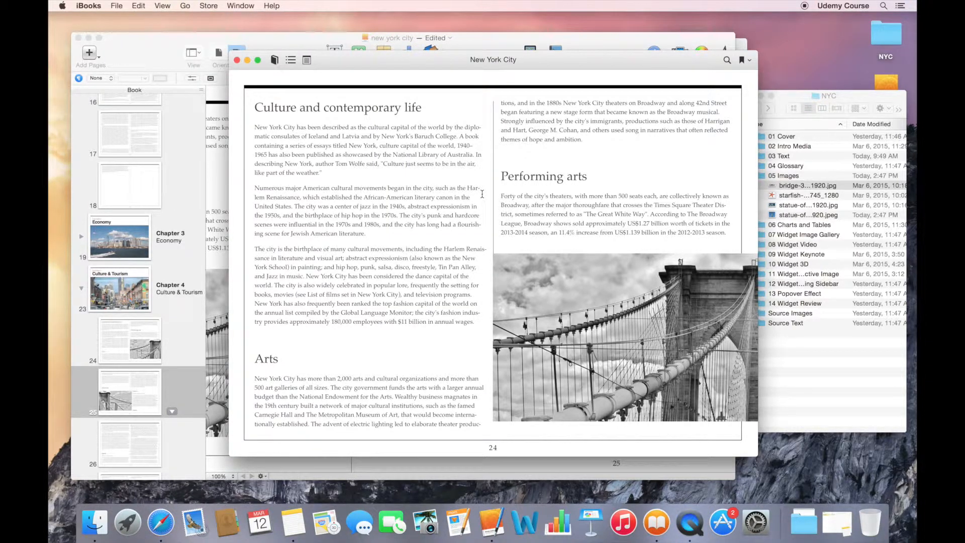
{"action": "left_click", "coordinate": [237, 60]}
{"action": "left_click", "coordinate": [154, 45]}
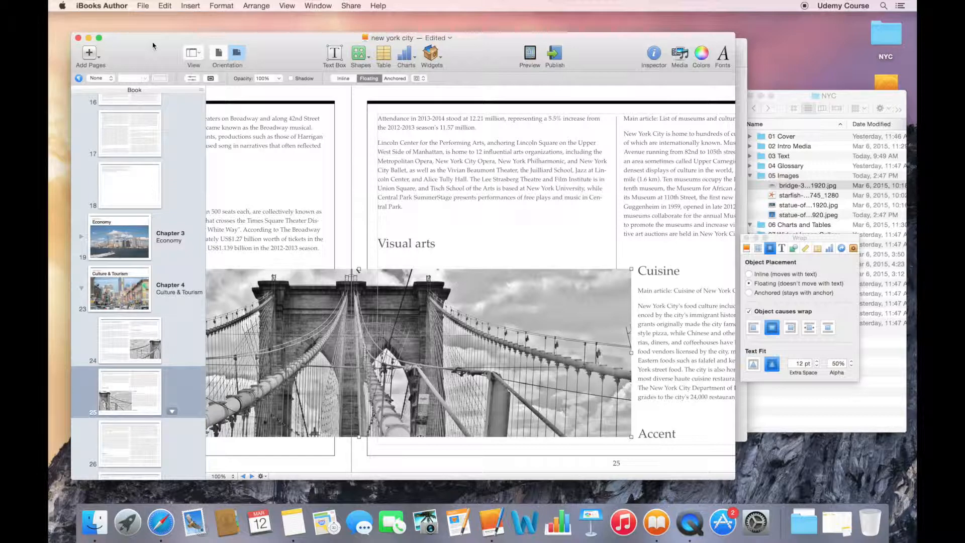
Step: Preview only the current section, flip between pages 25 and 24, and return to the book in iBooks Author
{"action": "left_click", "coordinate": [143, 6]}
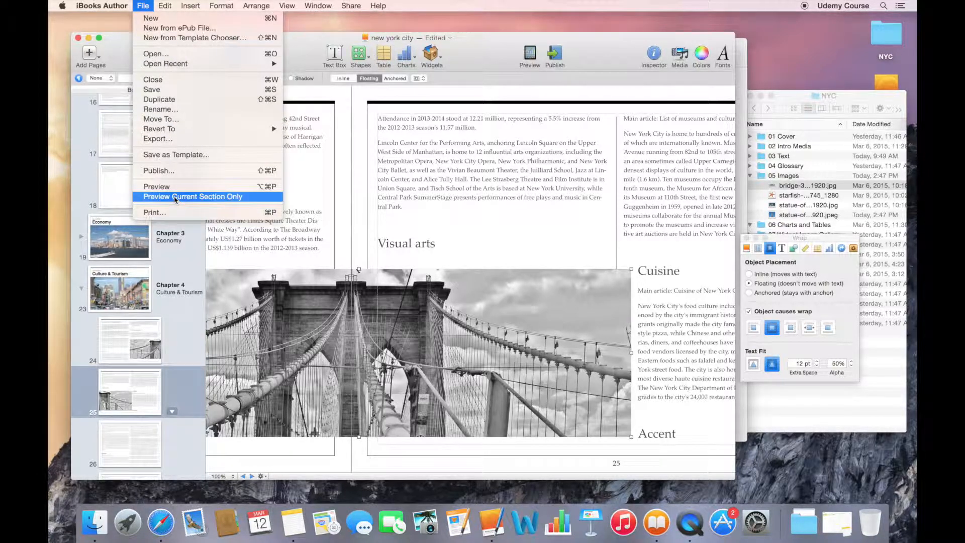
{"action": "left_click", "coordinate": [187, 198]}
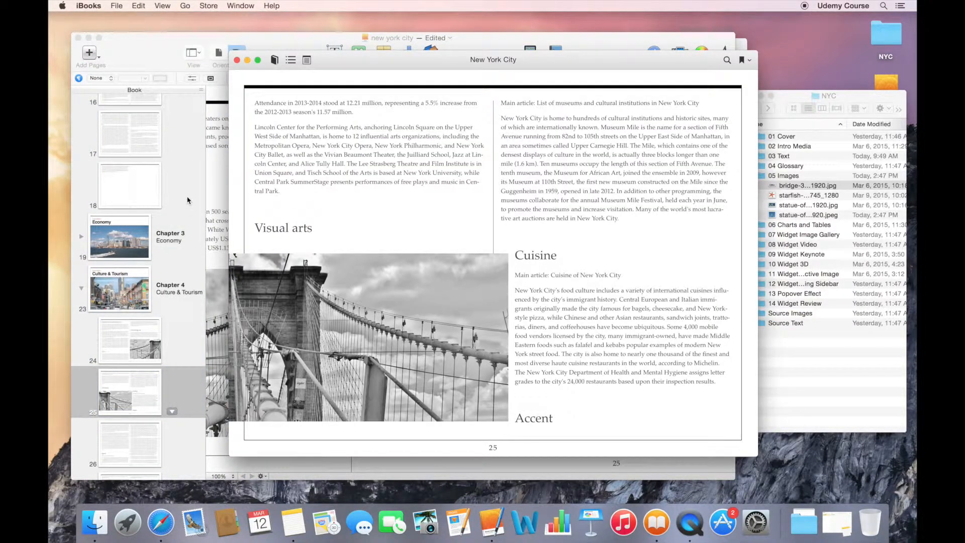
{"action": "scroll", "coordinate": [344, 264], "scroll_direction": "left", "scroll_amount": 3}
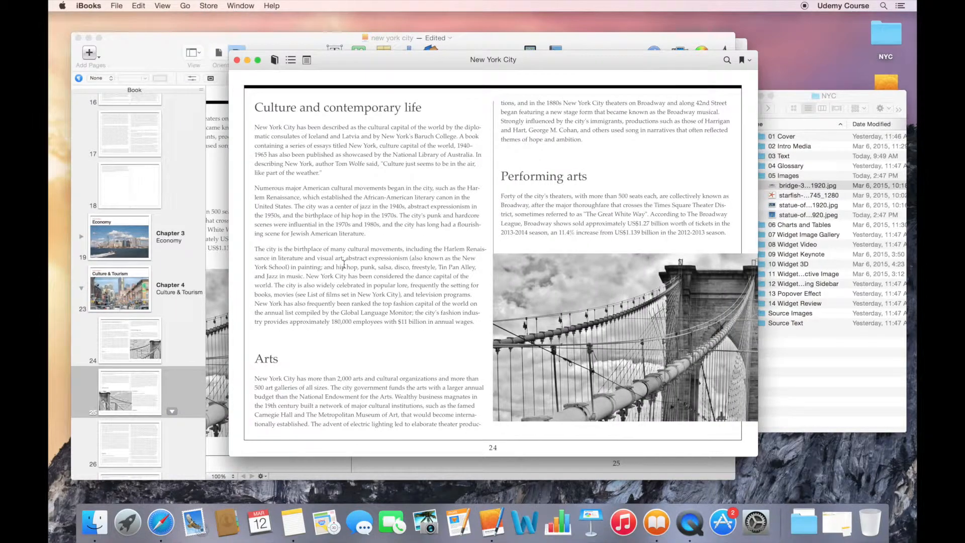
{"action": "scroll", "coordinate": [345, 264], "scroll_direction": "right", "scroll_amount": 3}
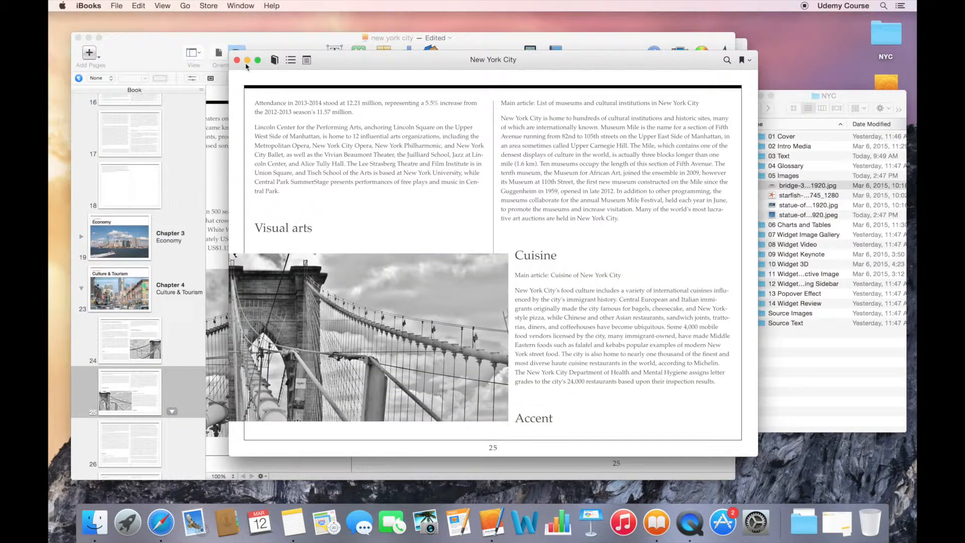
{"action": "left_click", "coordinate": [236, 60]}
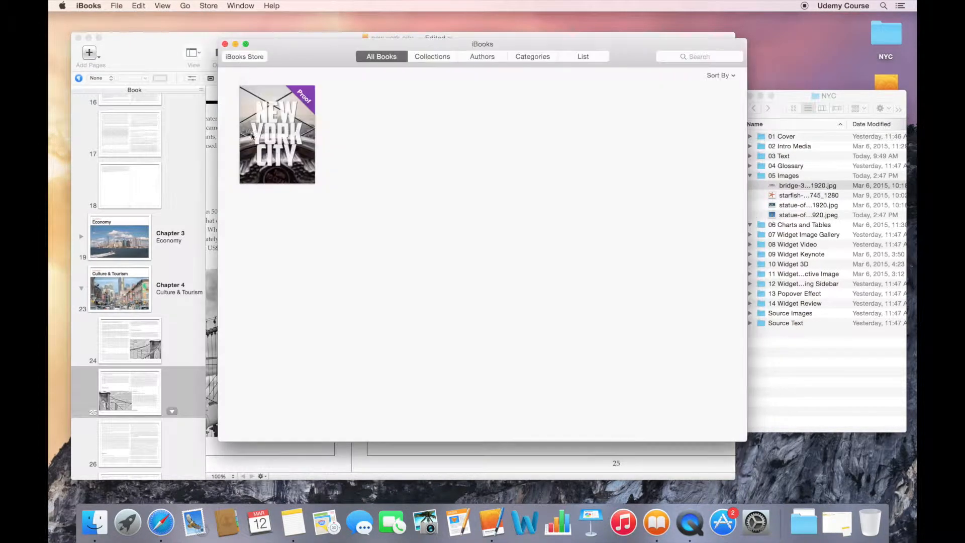
{"action": "left_click", "coordinate": [213, 183]}
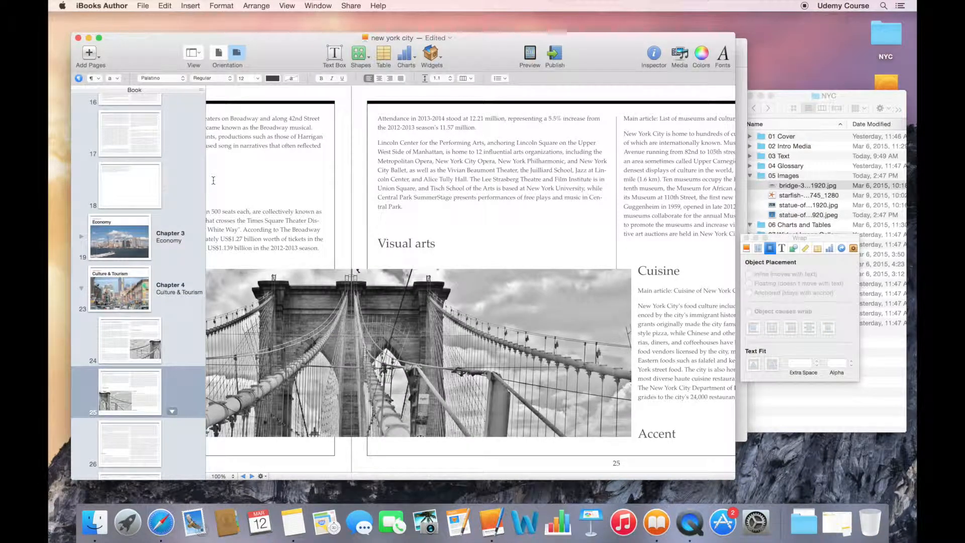